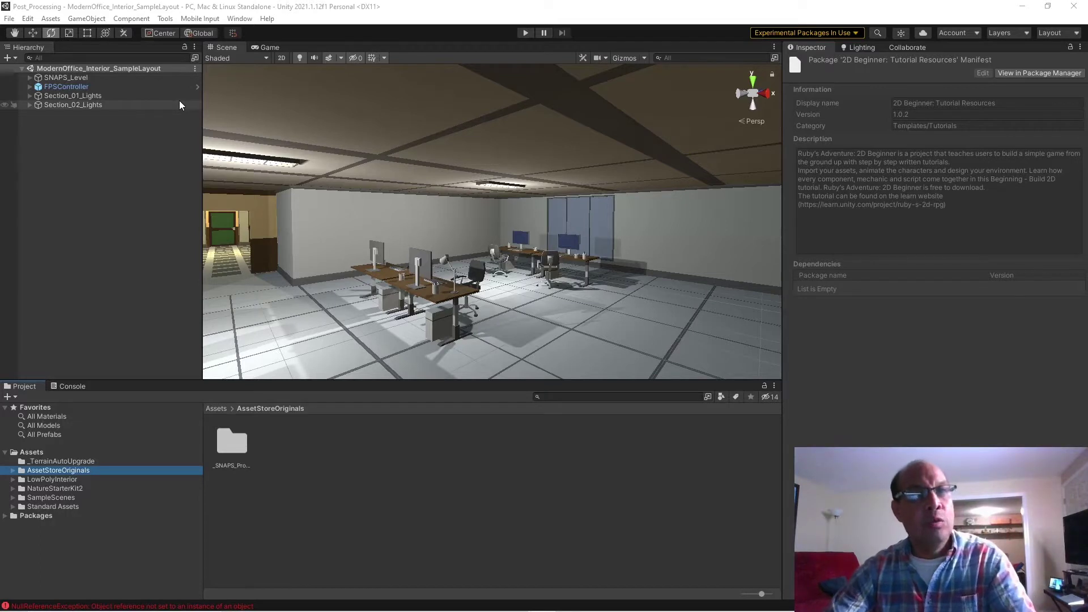
{"action": "left_click", "coordinate": [142, 171]}
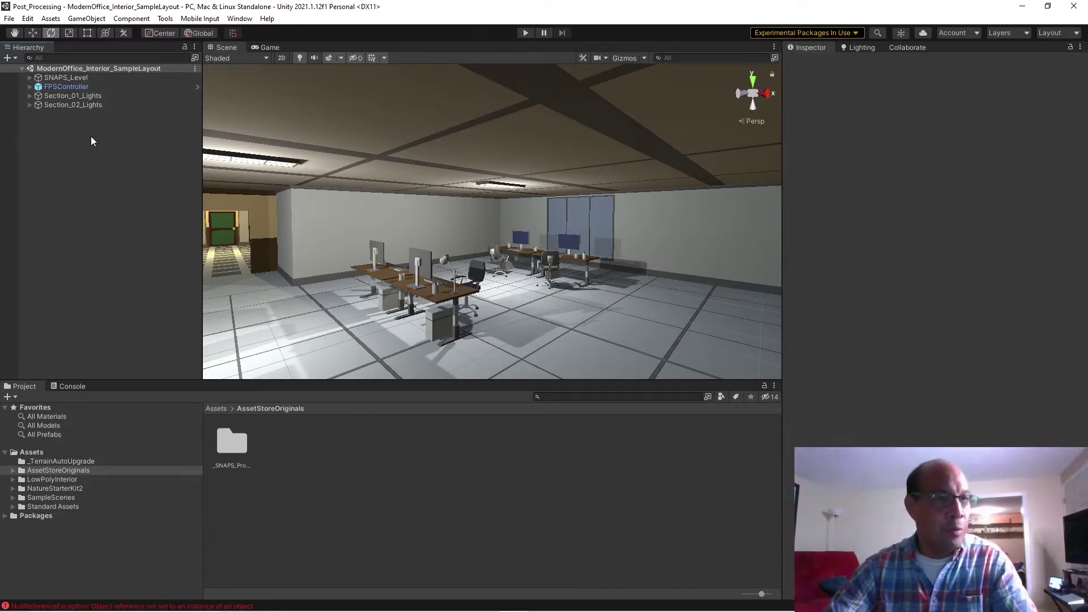
{"action": "left_click", "coordinate": [420, 283]}
{"action": "scroll", "coordinate": [420, 284], "scroll_direction": "up", "scroll_amount": 5}
Install the Post Processing package from the Unity Registry, finding it in the Package Manager with the search term "post".
{"action": "left_click", "coordinate": [239, 18]}
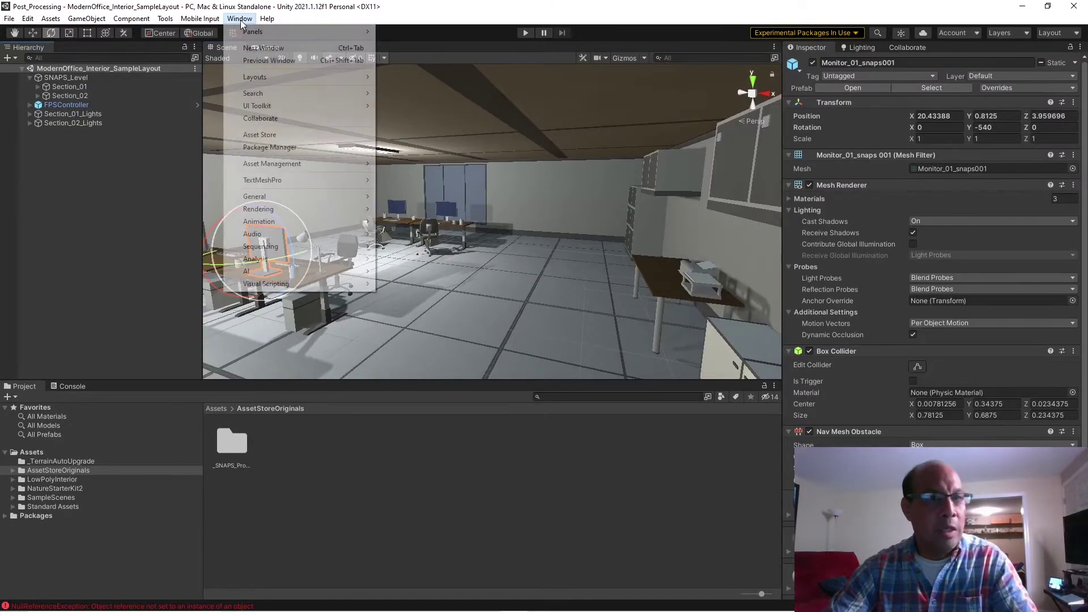
{"action": "left_click", "coordinate": [269, 147]}
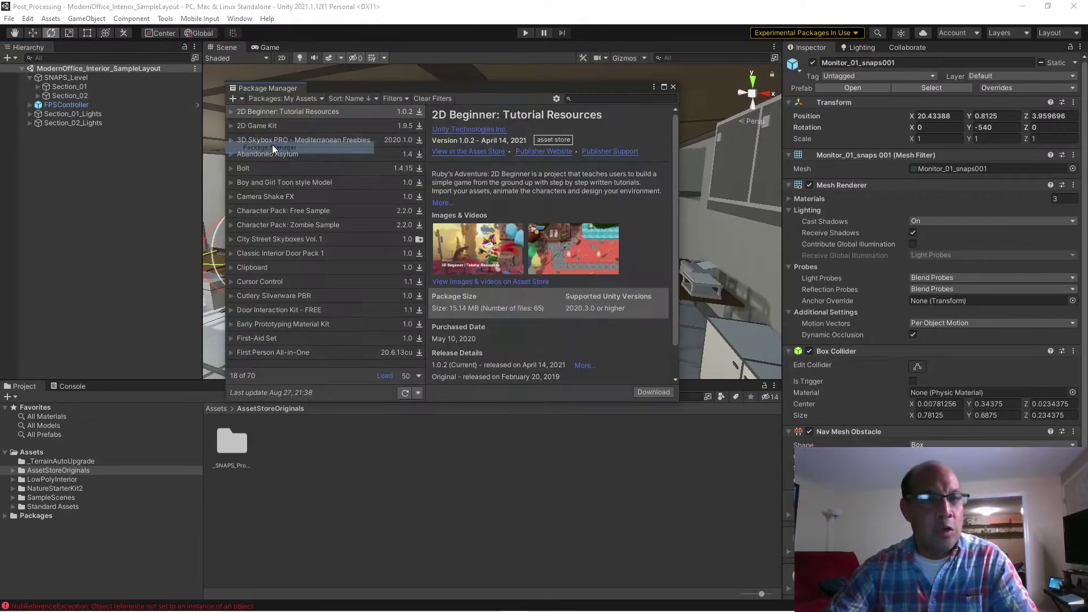
{"action": "left_click", "coordinate": [290, 98]}
{"action": "left_click", "coordinate": [294, 110]}
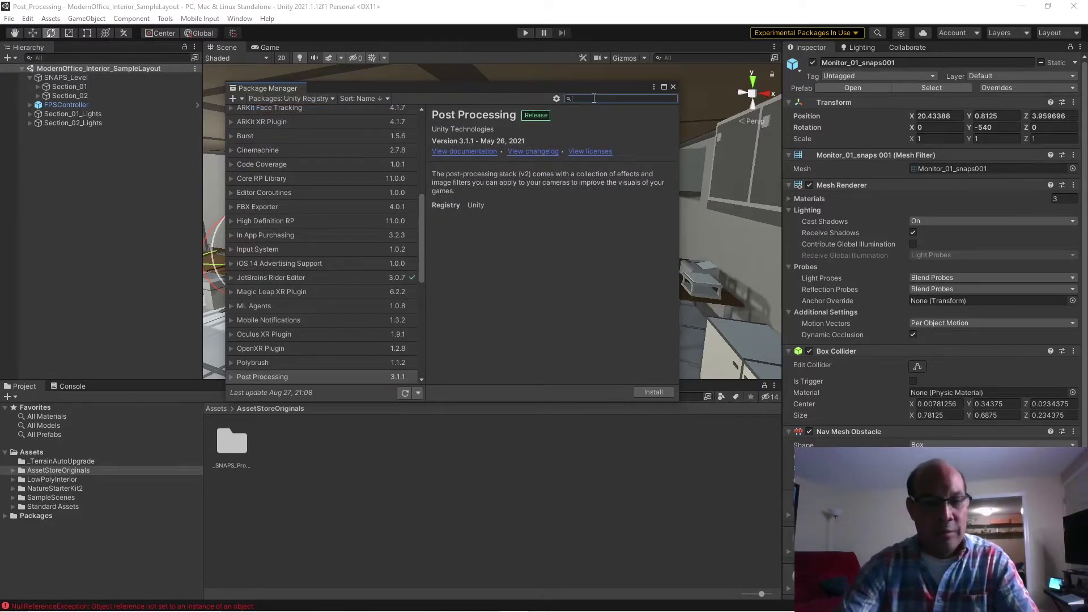
{"action": "type", "text": "post"}
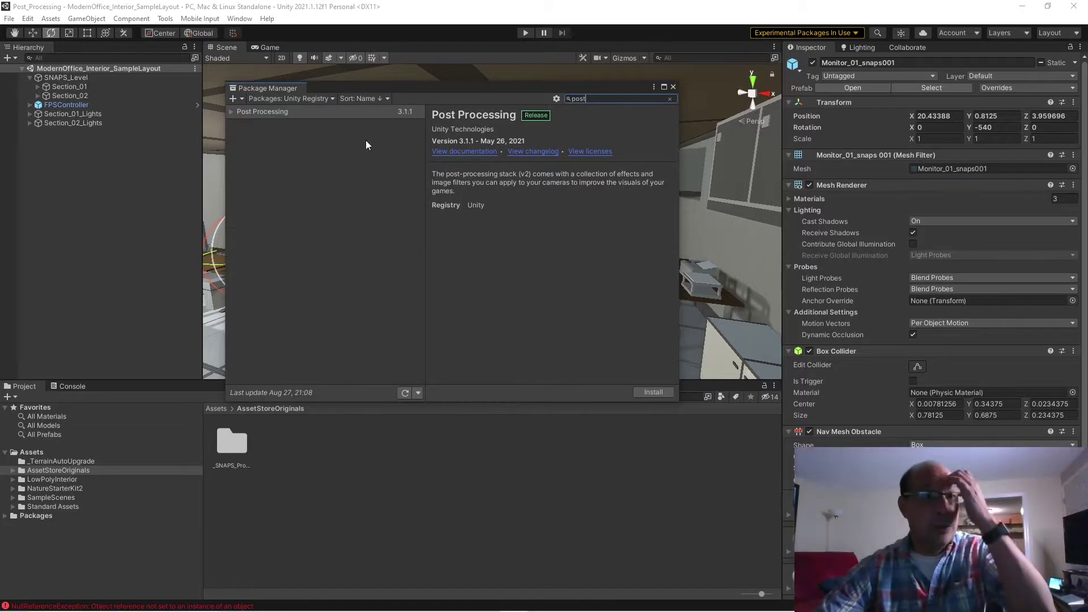
{"action": "left_click", "coordinate": [284, 112]}
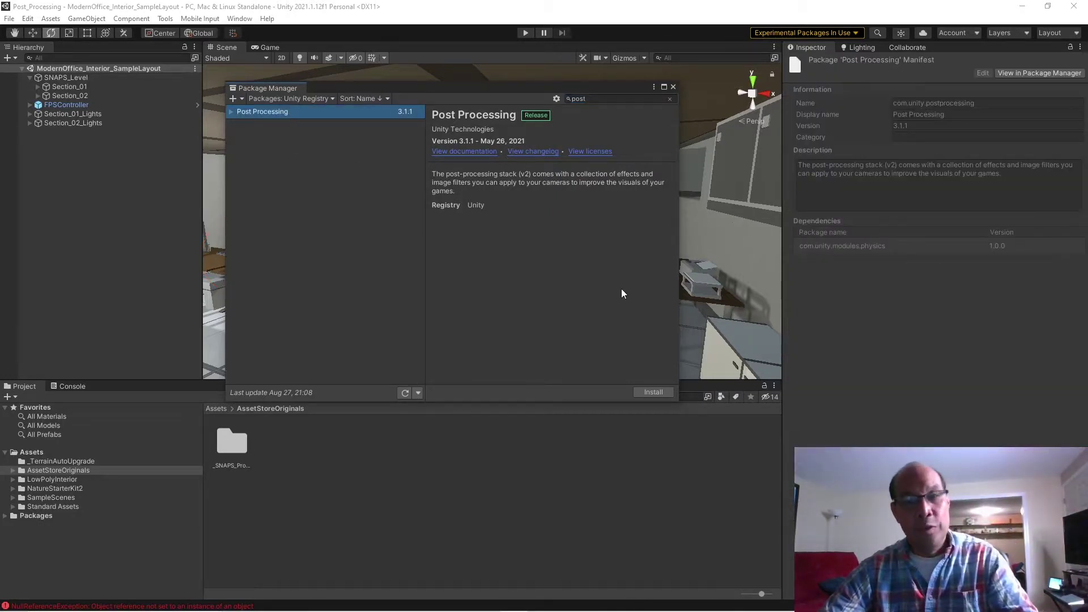
{"action": "left_click", "coordinate": [648, 391]}
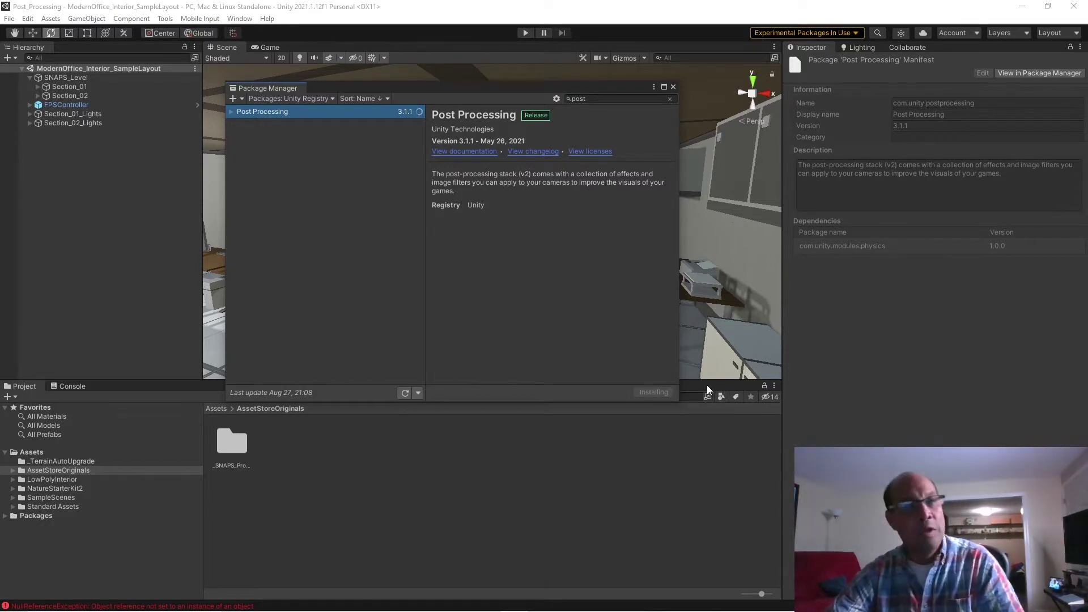
{"action": "left_click", "coordinate": [674, 88]}
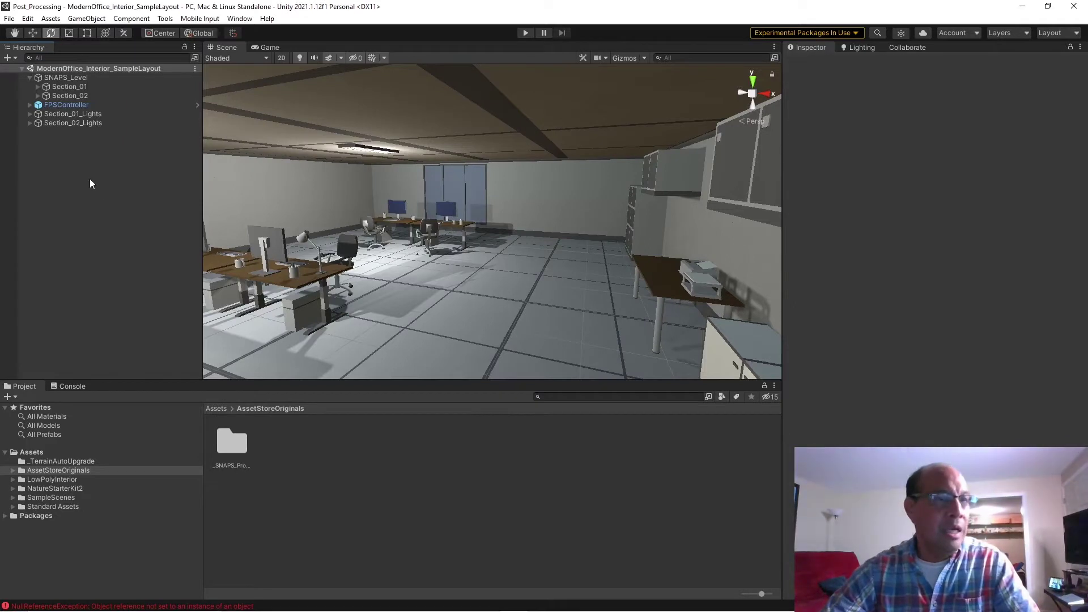
Create an empty game object at the scene root and name it PPP_Object.
{"action": "right_click", "coordinate": [51, 152]}
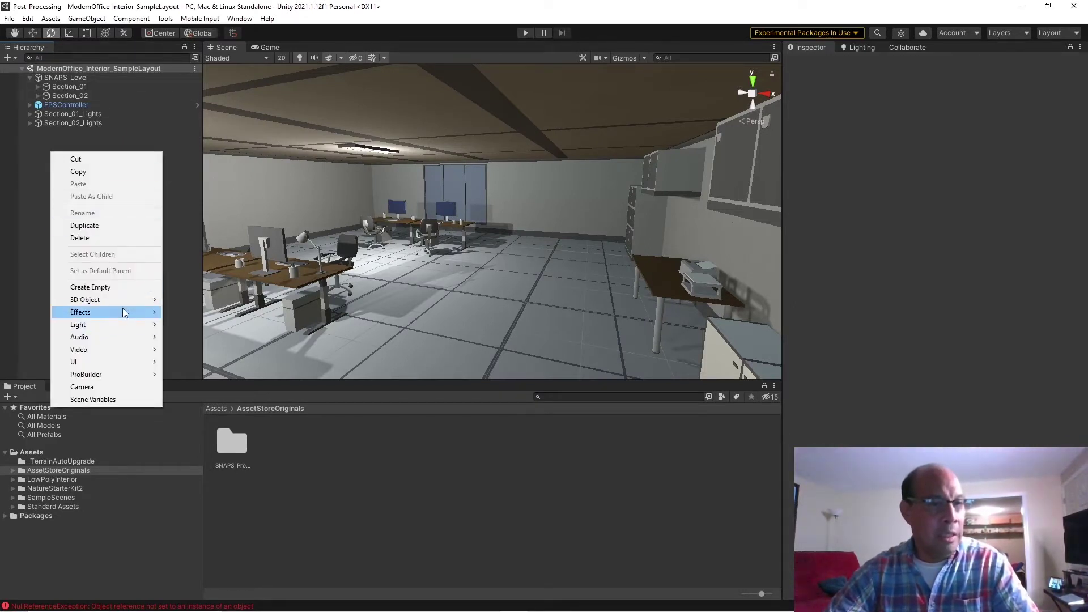
{"action": "left_click", "coordinate": [90, 287]}
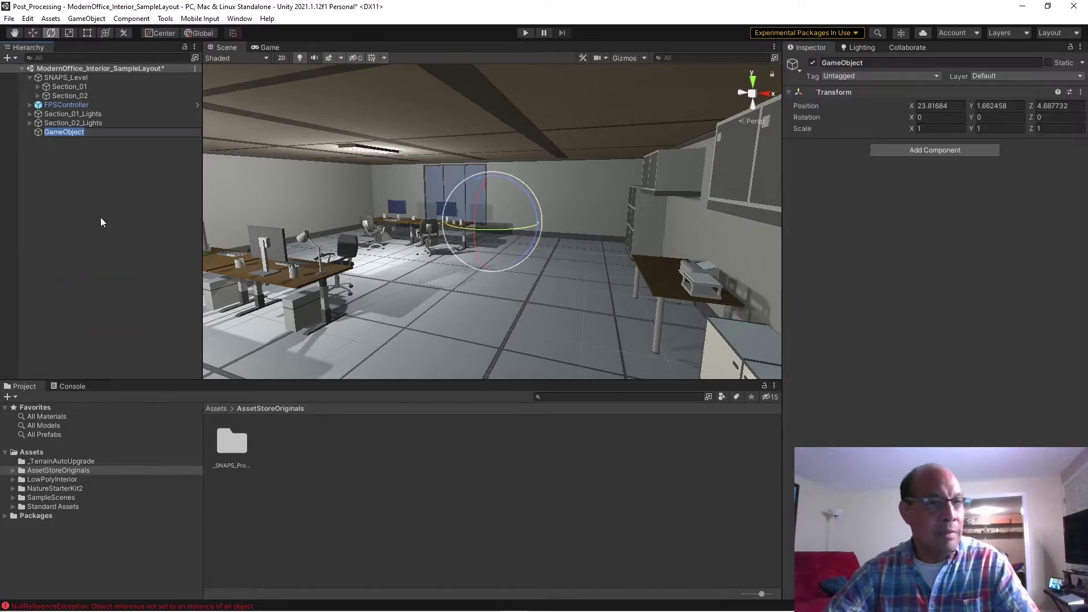
{"action": "type", "text": "PPP_"}
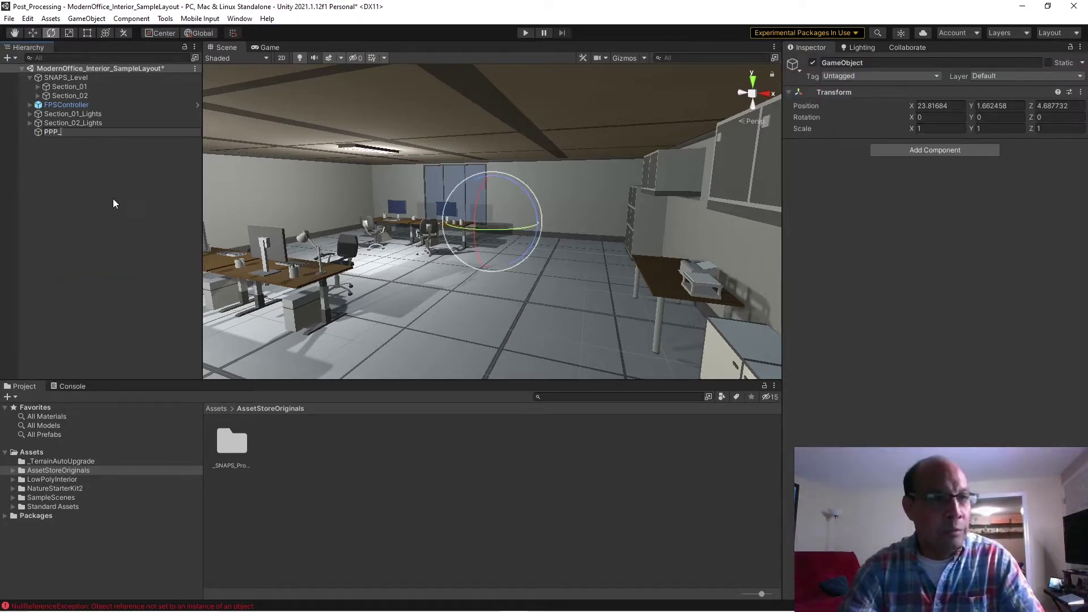
{"action": "type", "text": "Object"}
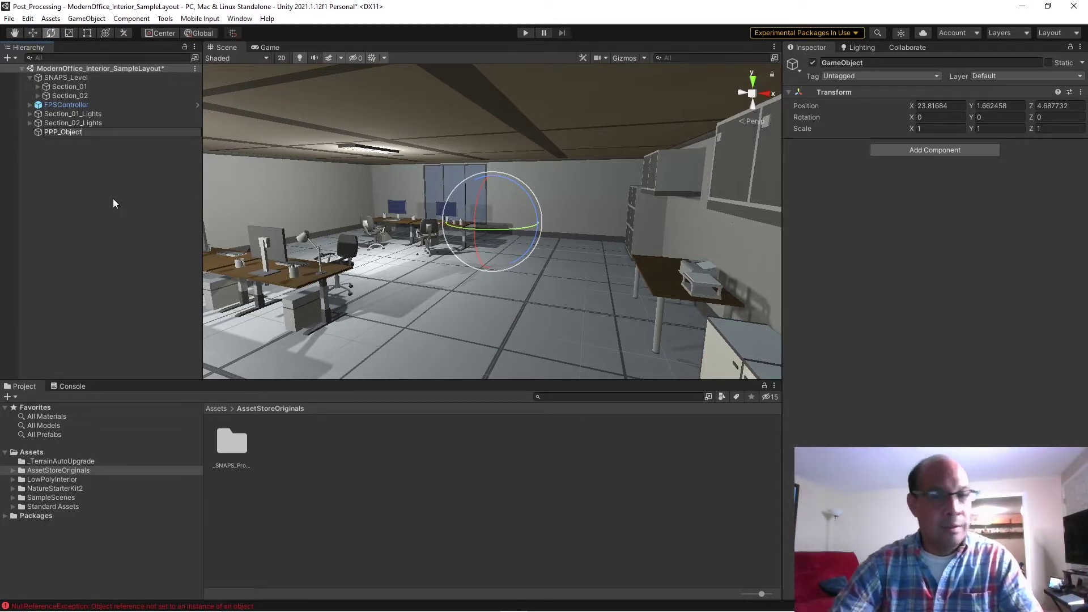
{"action": "key", "text": "Return"}
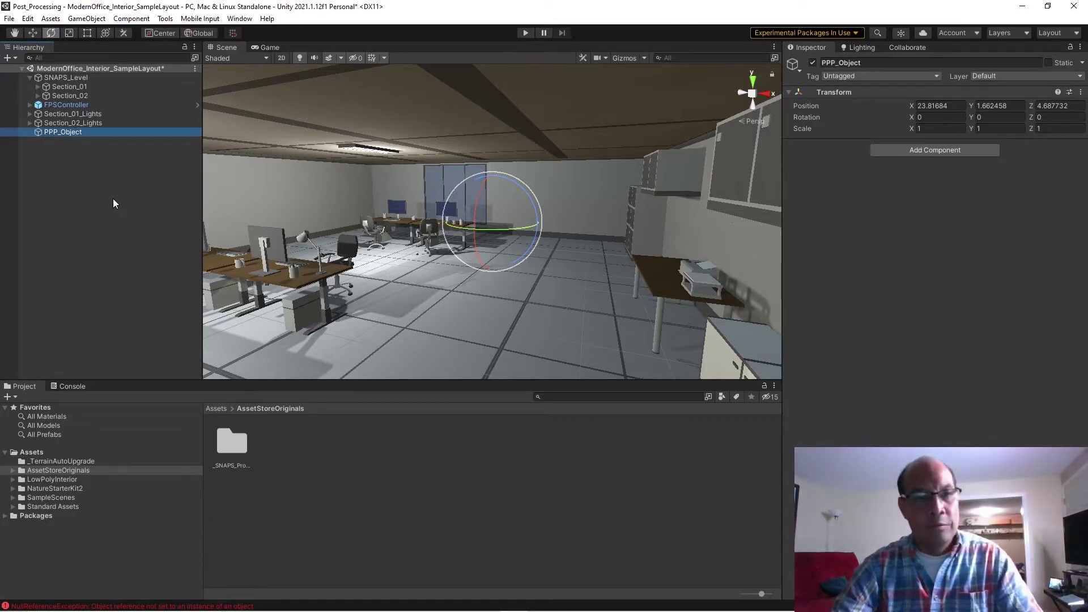
Create a post-processing profile in the root Assets folder and name it jsPPP.
{"action": "left_click", "coordinate": [29, 454]}
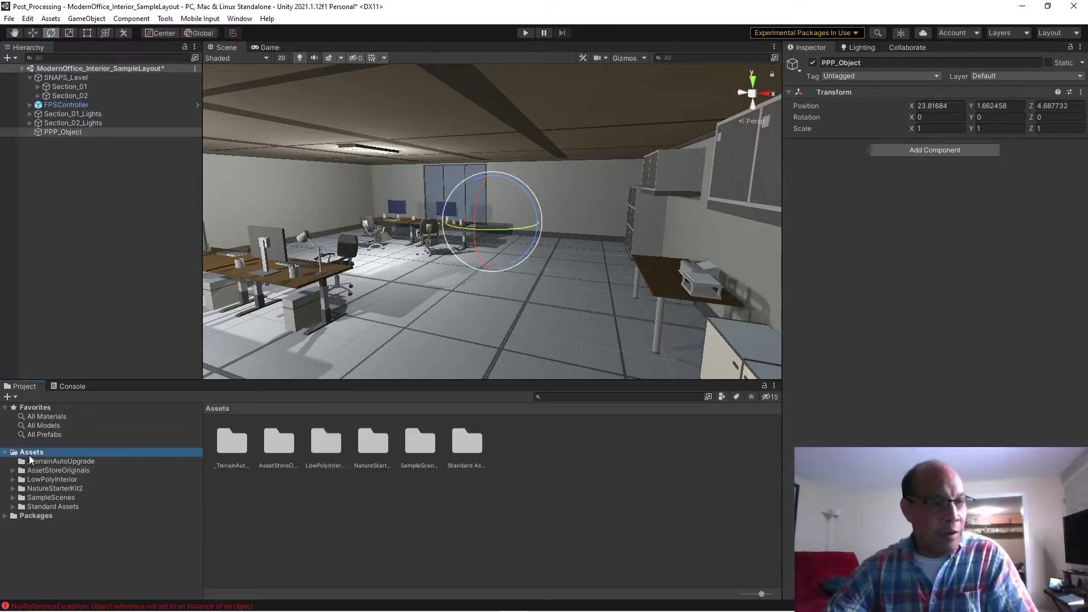
{"action": "right_click", "coordinate": [535, 462]}
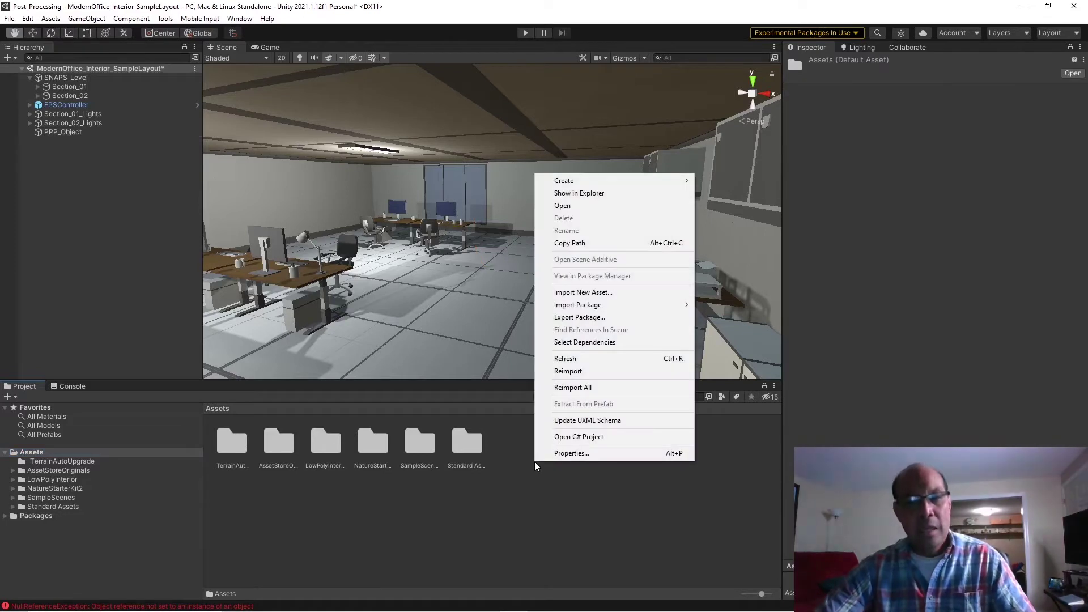
{"action": "mouse_move", "coordinate": [600, 180]}
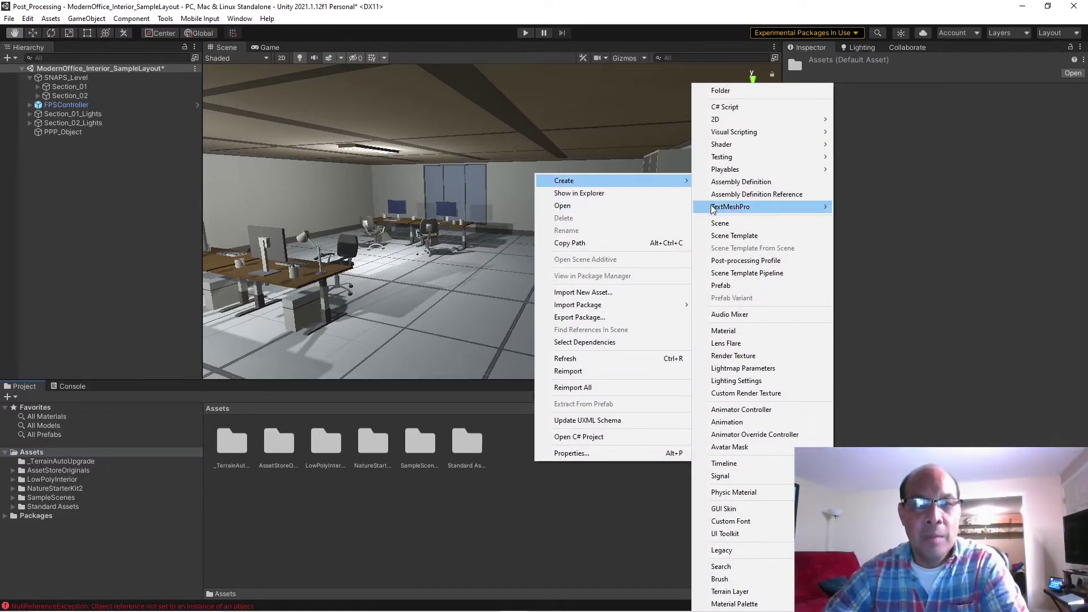
{"action": "left_click", "coordinate": [757, 261]}
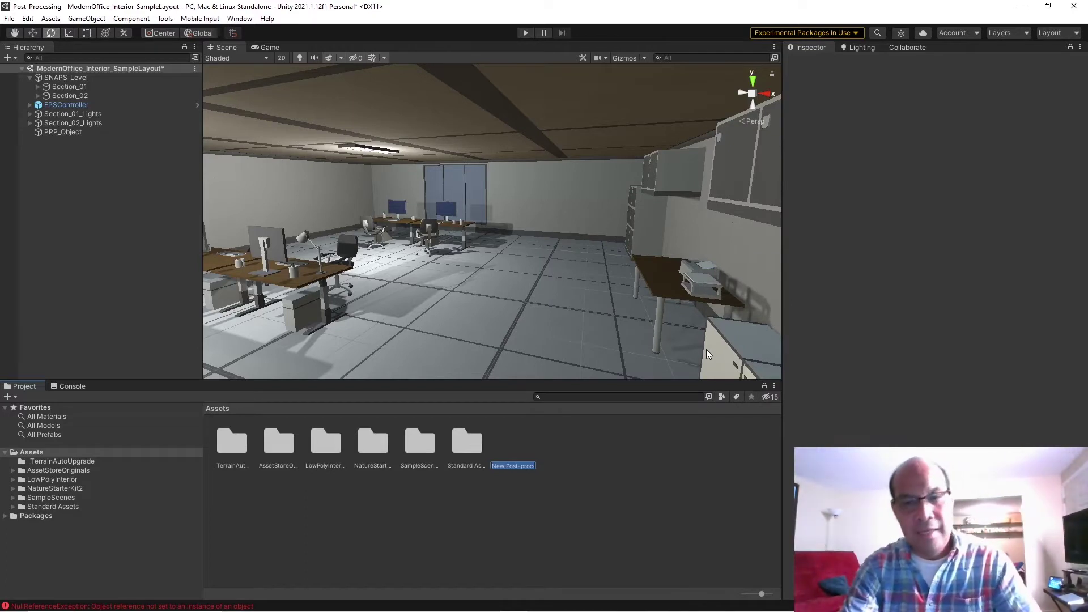
{"action": "type", "text": "PPPP"}
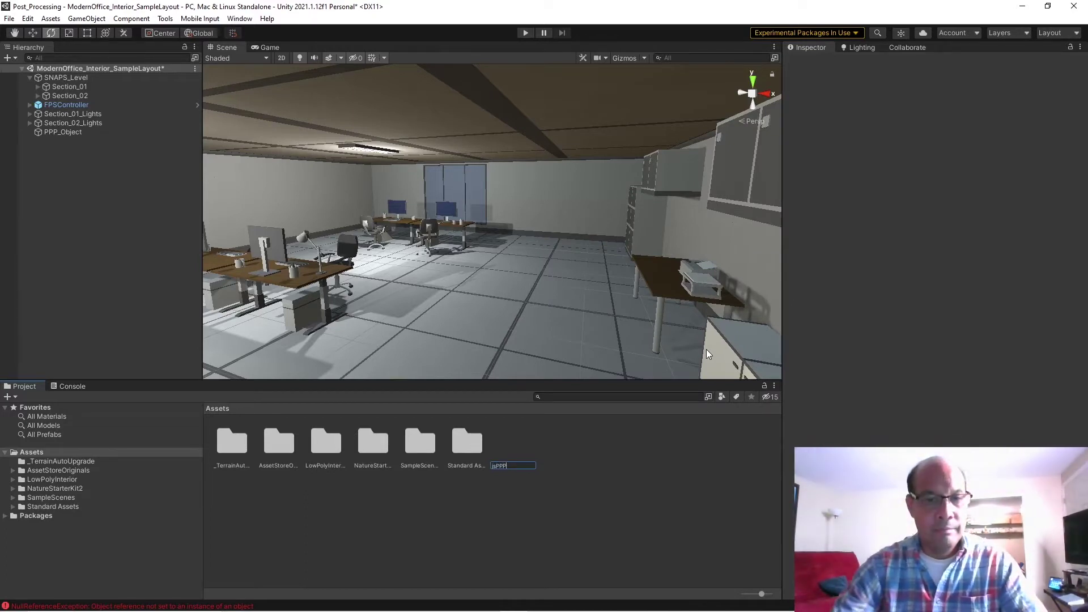
{"action": "key", "text": "Return"}
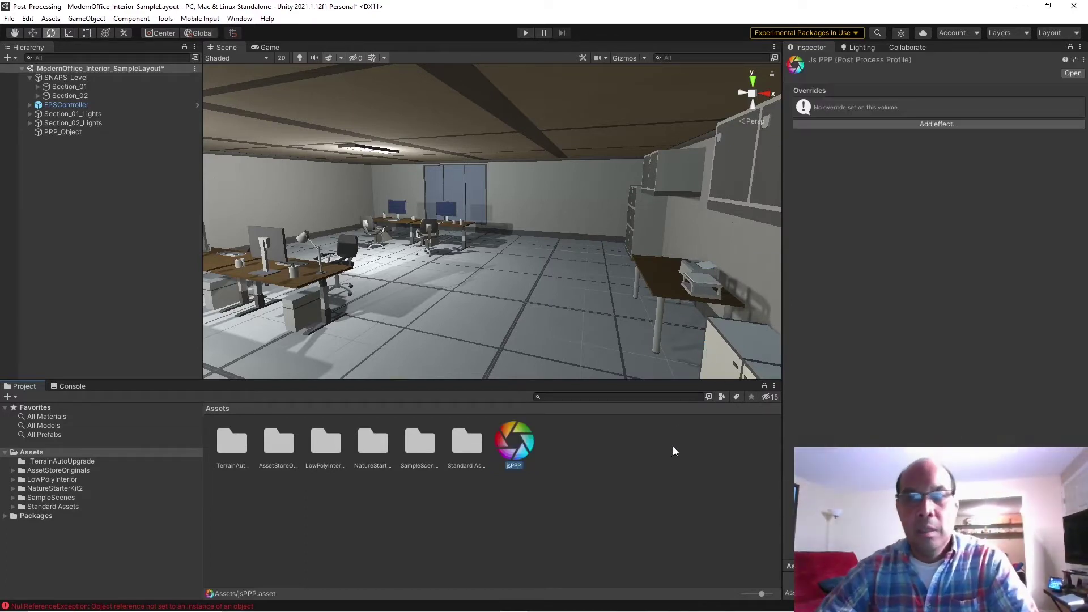
Add the Chromatic Aberration effect to the jsPPP profile.
{"action": "left_click", "coordinate": [621, 447]}
{"action": "left_click", "coordinate": [516, 442]}
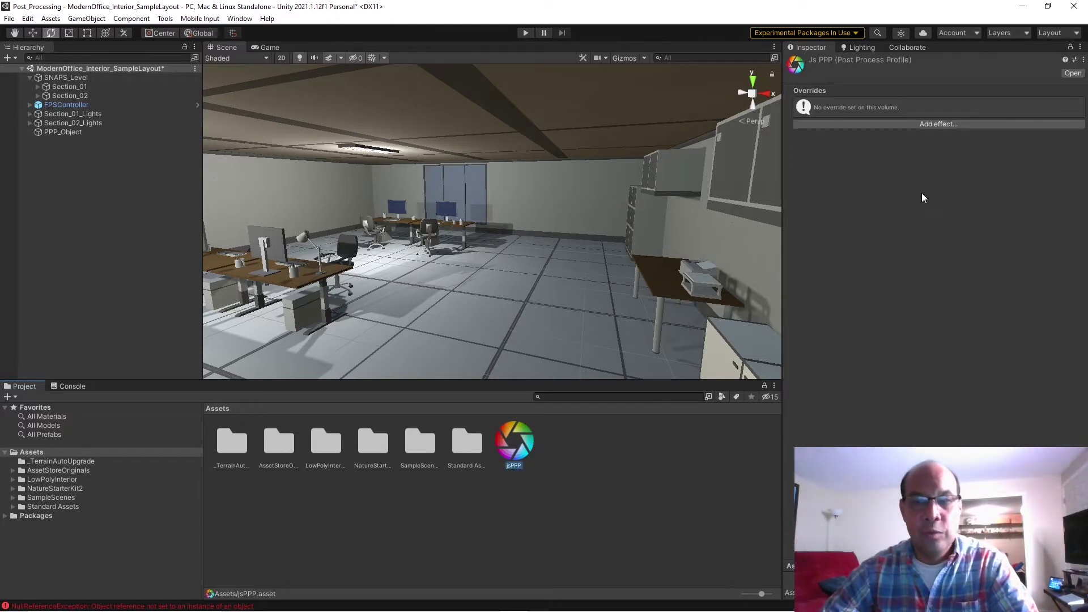
{"action": "left_click", "coordinate": [926, 125]}
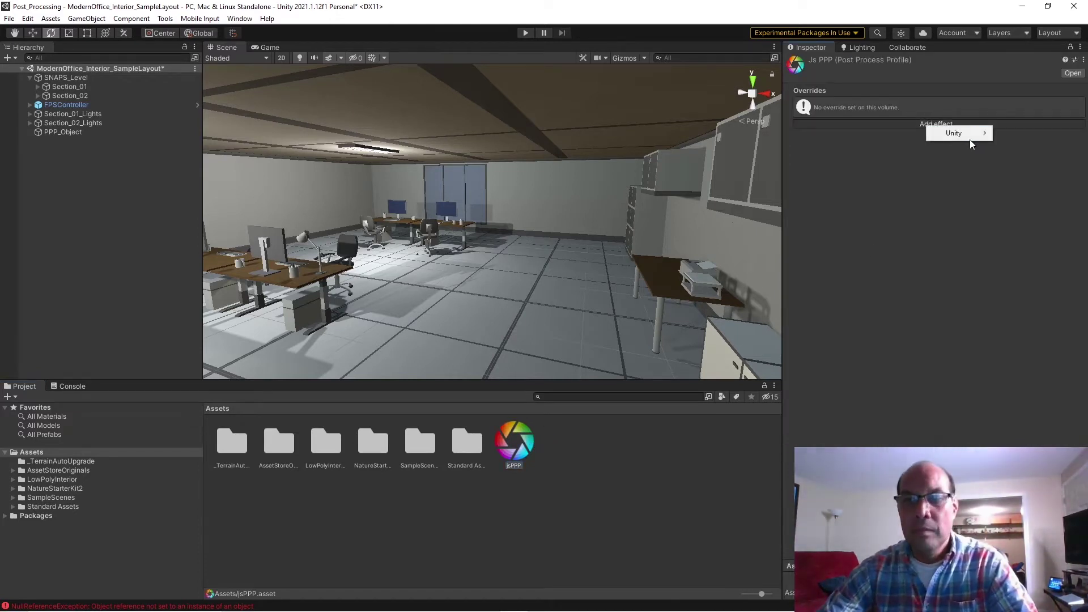
{"action": "mouse_move", "coordinate": [965, 135]}
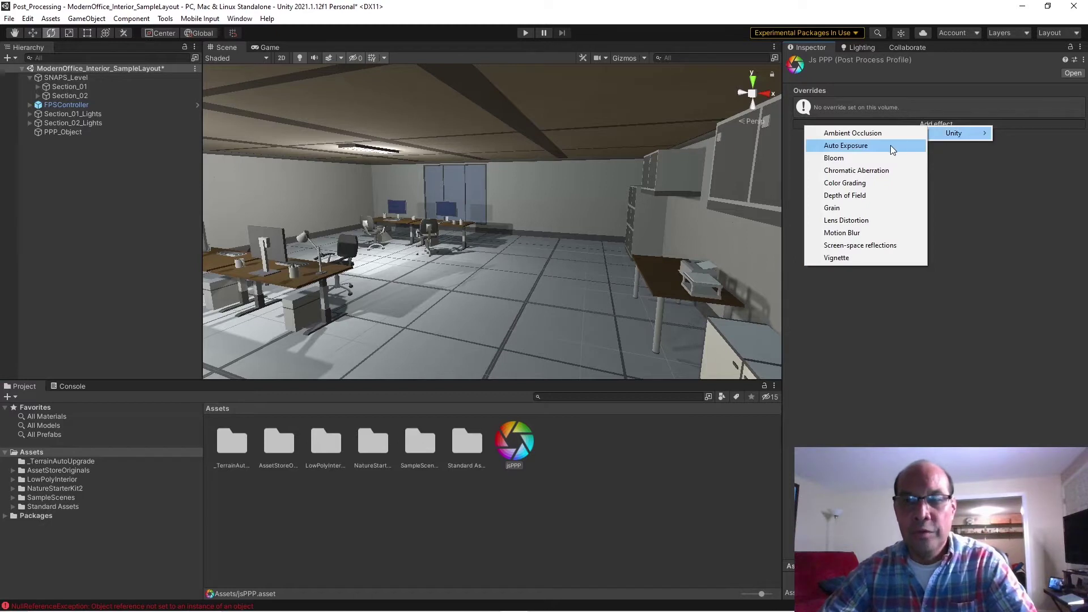
{"action": "left_click", "coordinate": [856, 170]}
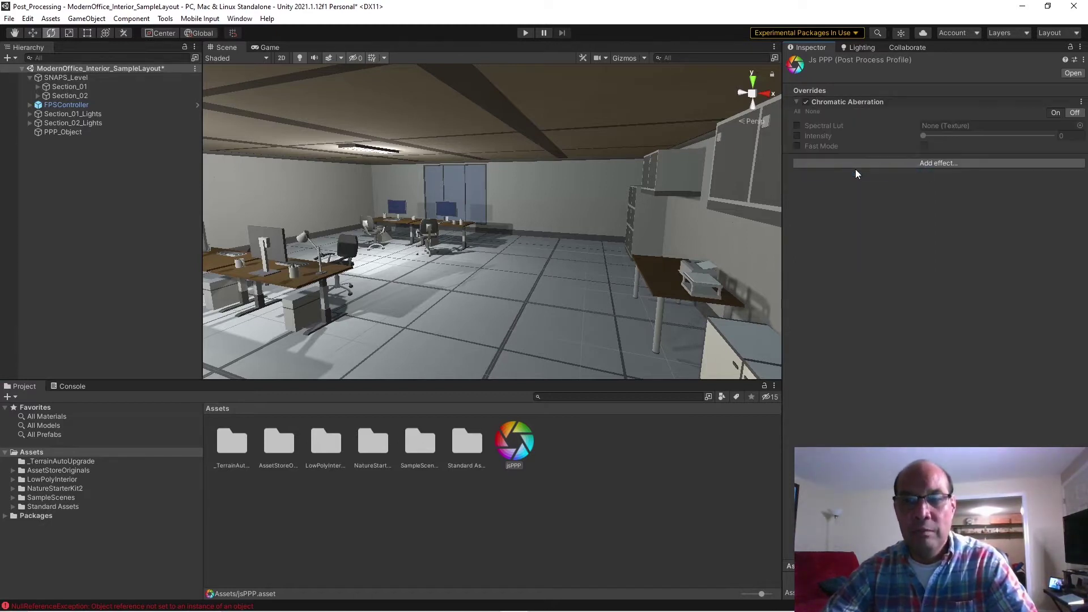
Enable all Chromatic Aberration overrides in the jsPPP profile and set Intensity to about 0.868.
{"action": "left_click", "coordinate": [797, 127]}
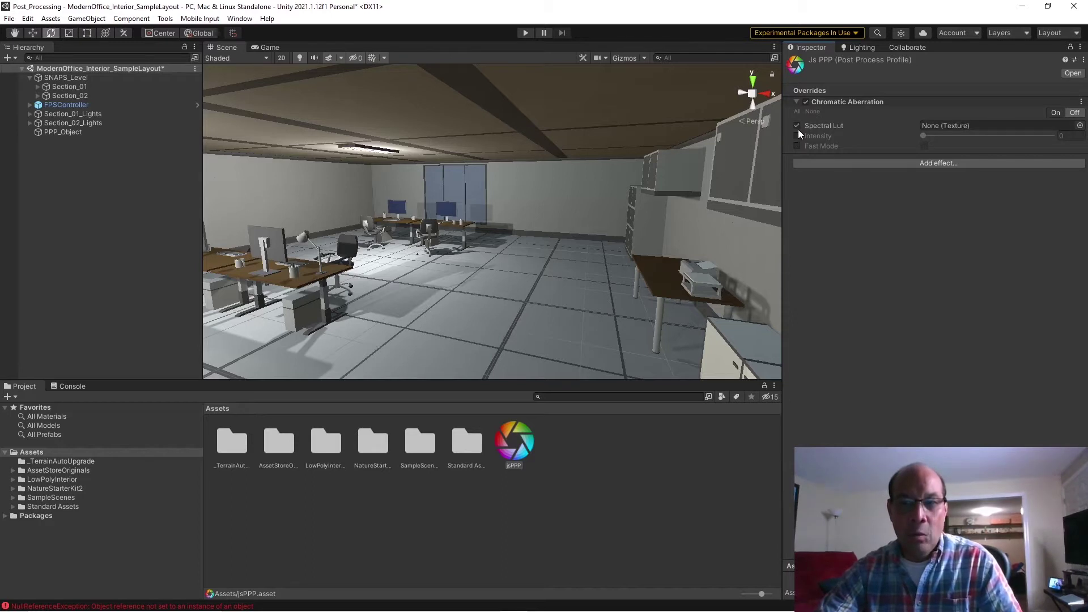
{"action": "left_click", "coordinate": [797, 126]}
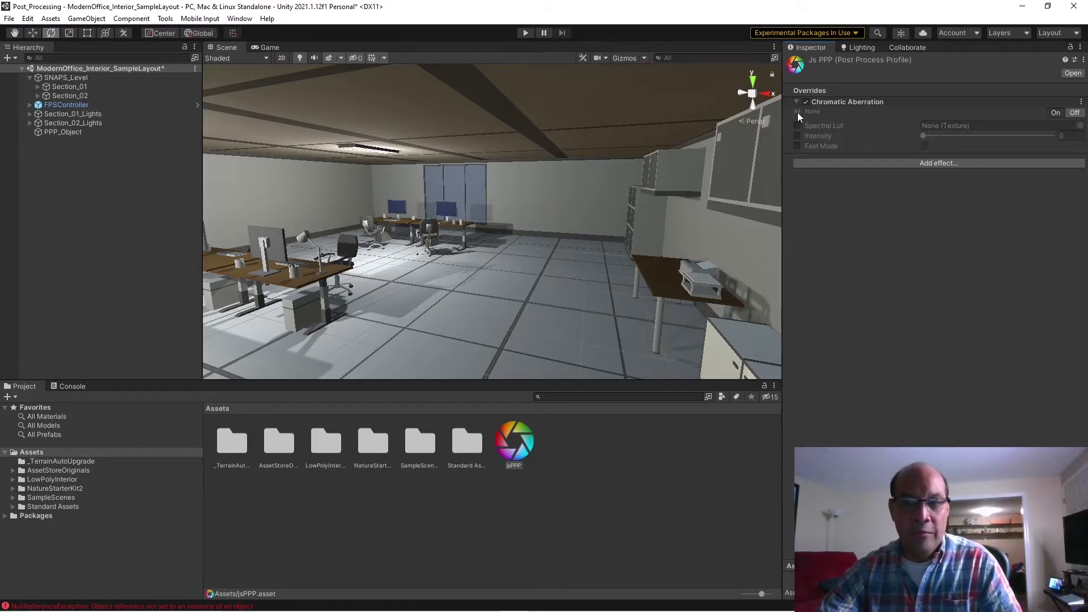
{"action": "left_click", "coordinate": [798, 111]}
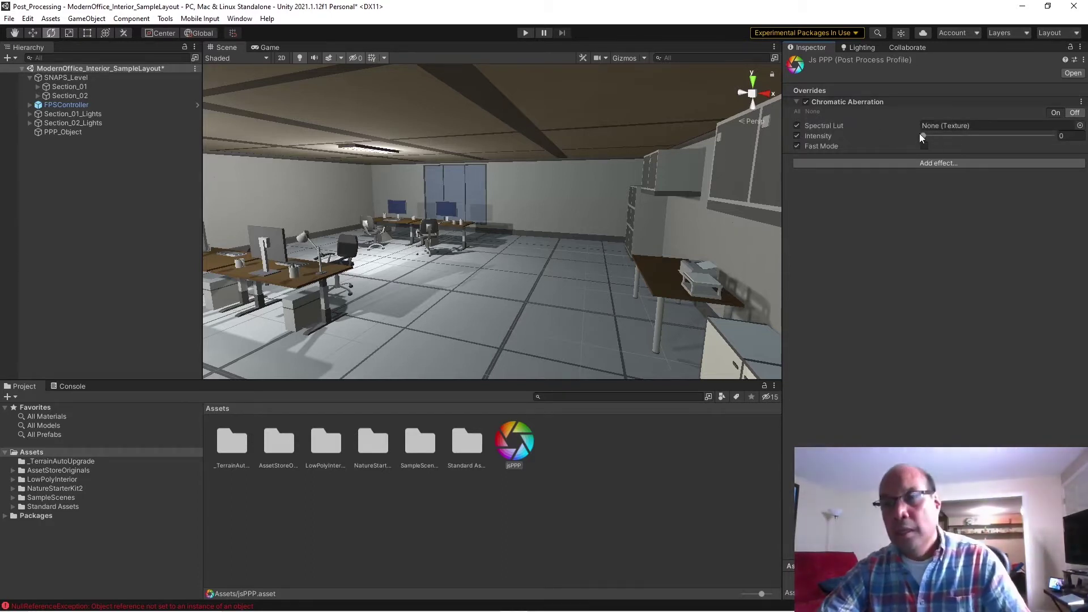
{"action": "left_click_drag", "start_coordinate": [920, 134], "coordinate": [1014, 129]}
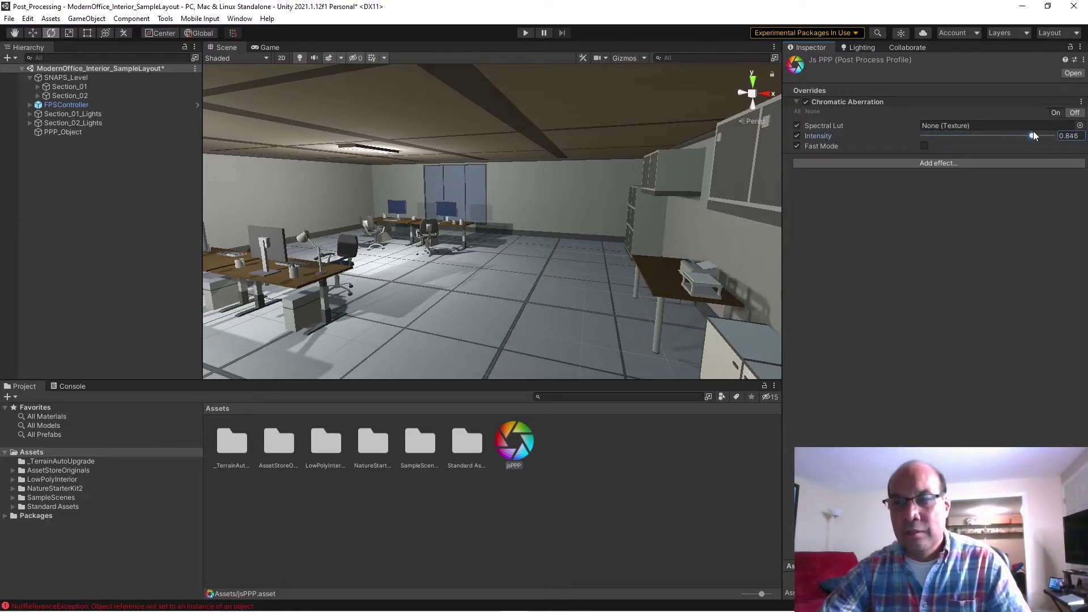
{"action": "left_click", "coordinate": [104, 229]}
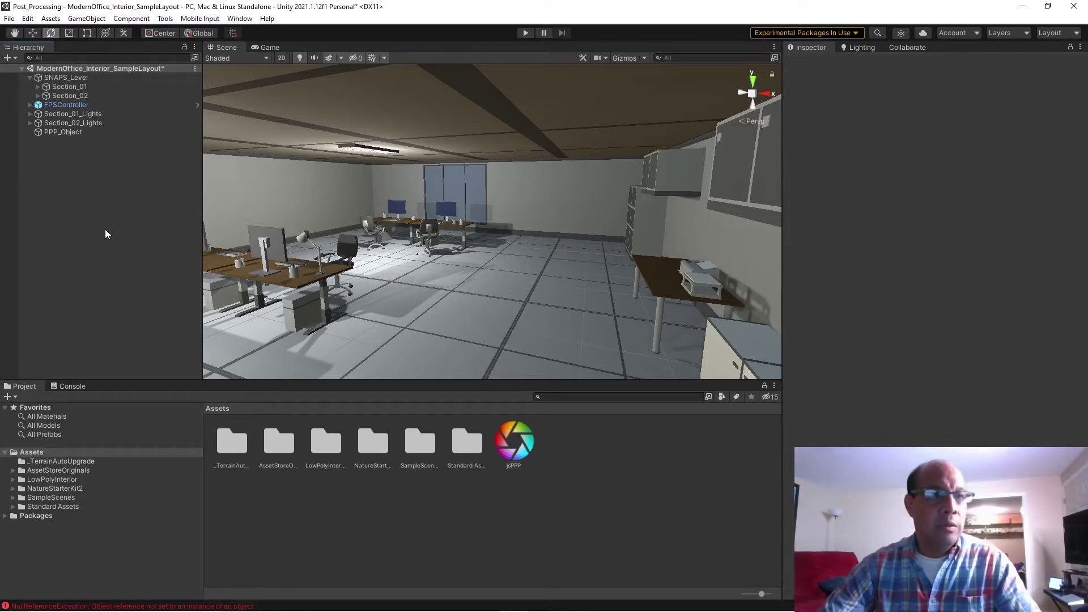
Add a Post-process Volume component to PPP_Object.
{"action": "left_click", "coordinate": [63, 132]}
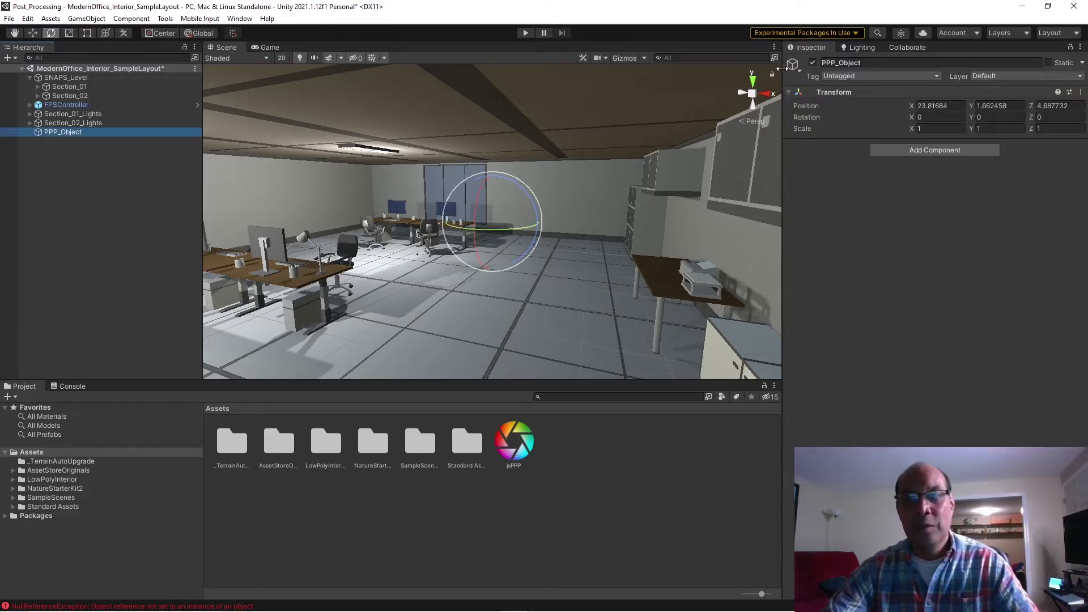
{"action": "left_click", "coordinate": [946, 150]}
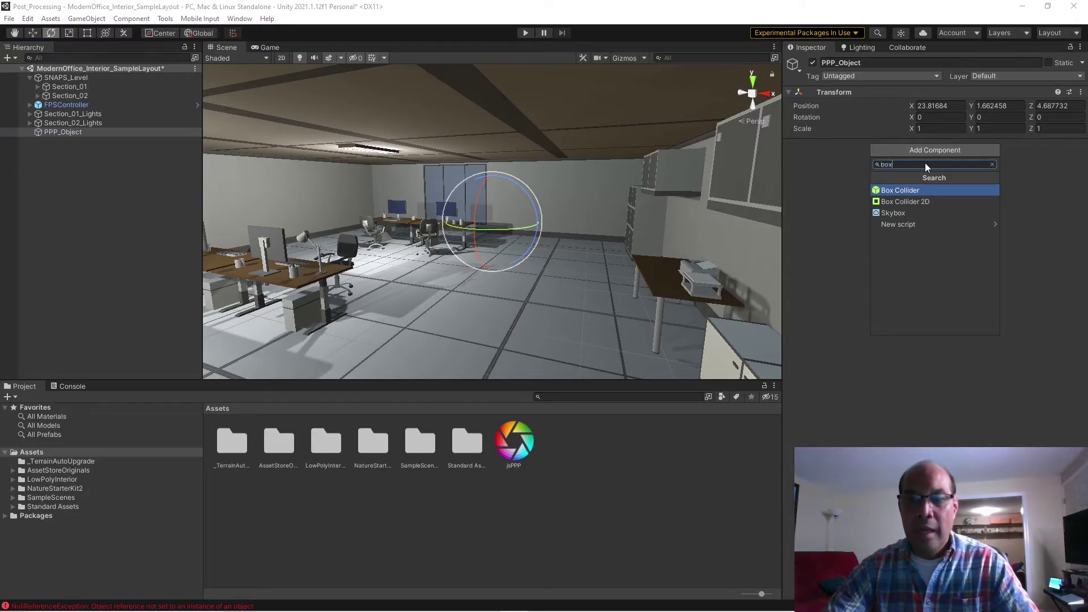
{"action": "type", "text": "post"}
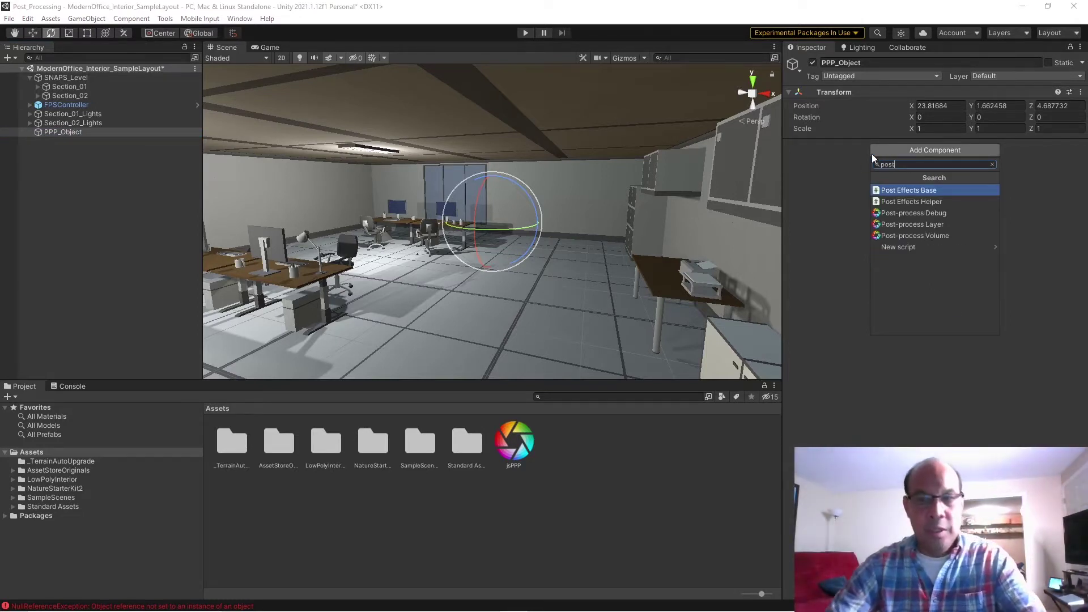
{"action": "left_click", "coordinate": [922, 234]}
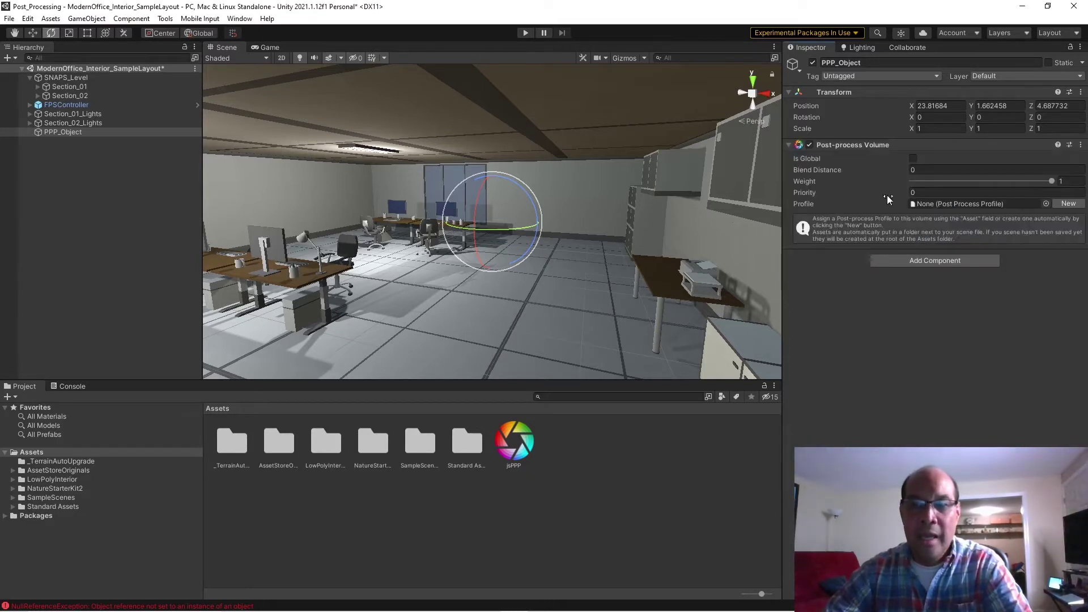
Make PPP_Object's Post-process Volume global and assign jsPPP as its profile.
{"action": "left_click", "coordinate": [913, 158]}
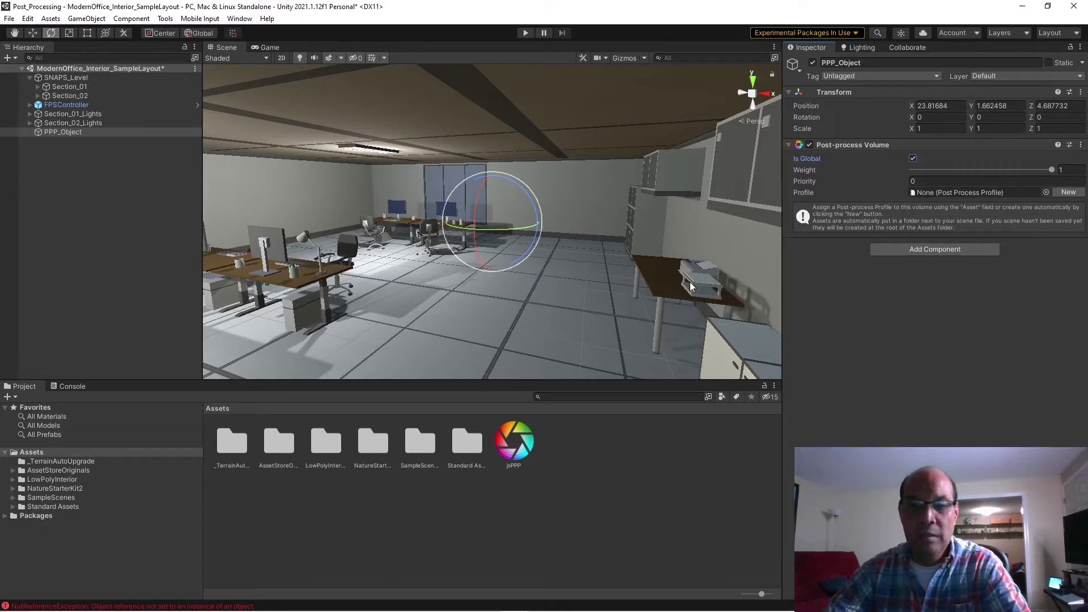
{"action": "left_click", "coordinate": [512, 446]}
{"action": "left_click_drag", "start_coordinate": [512, 445], "coordinate": [936, 191]}
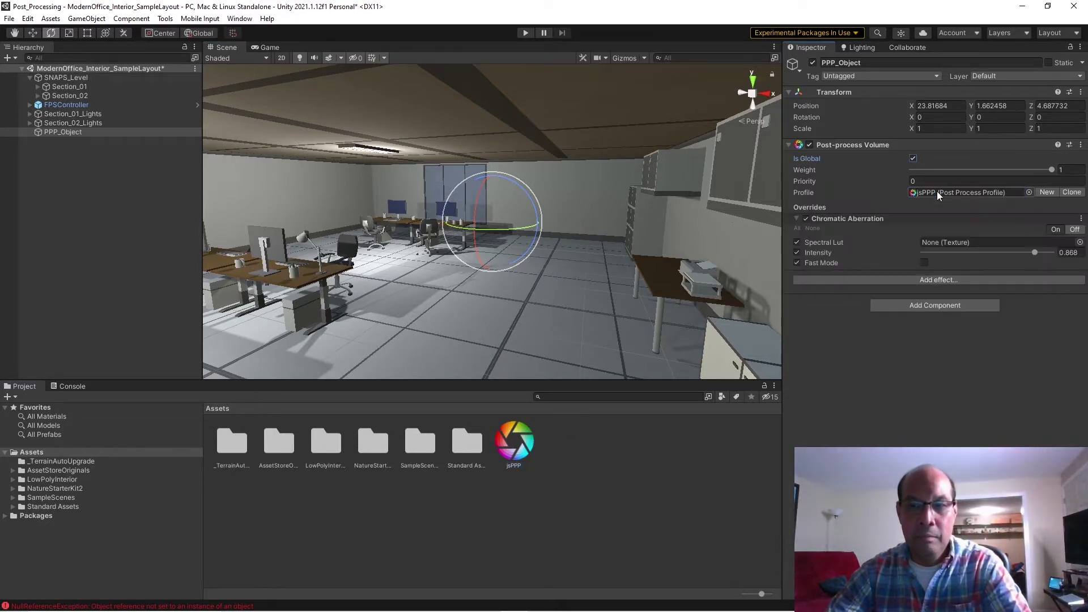
{"action": "left_click", "coordinate": [77, 288]}
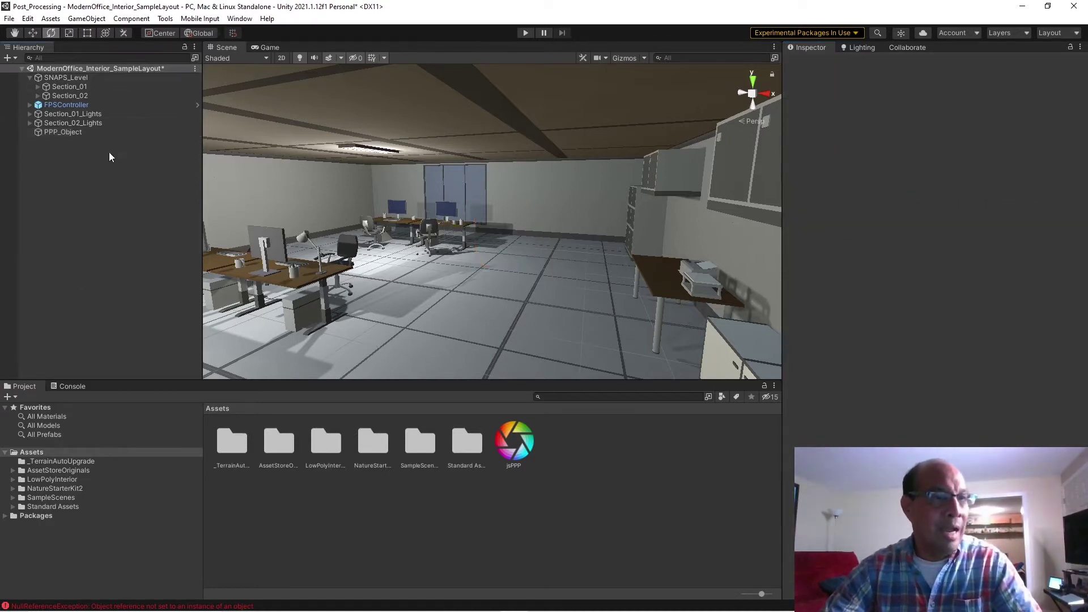
Add a Post-process Layer component to the FirstPersonCharacter camera under FPSController.
{"action": "left_click", "coordinate": [28, 105]}
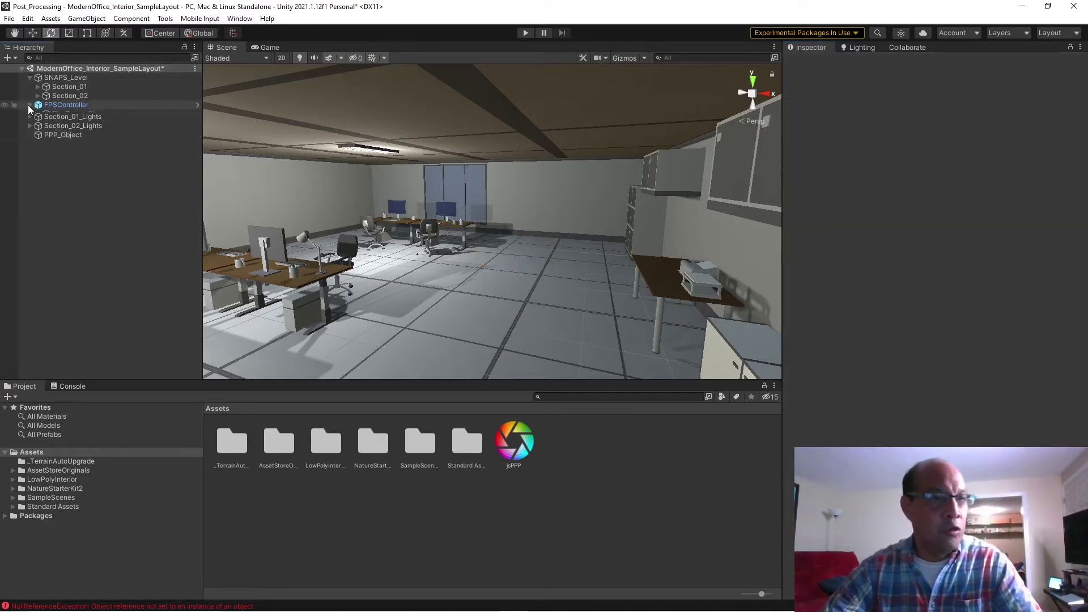
{"action": "left_click", "coordinate": [66, 114]}
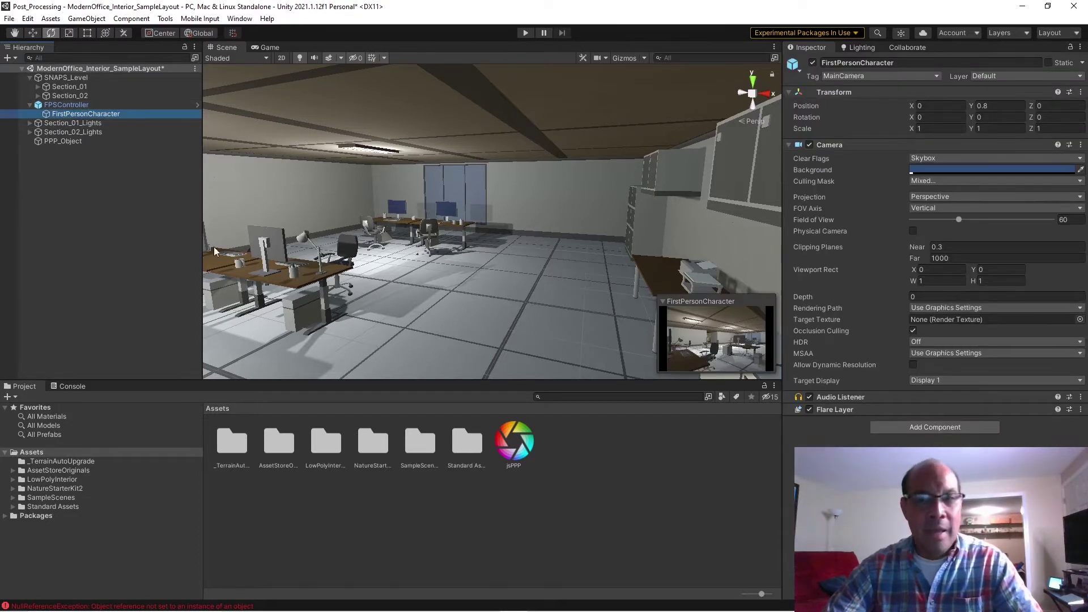
{"action": "left_click", "coordinate": [951, 429]}
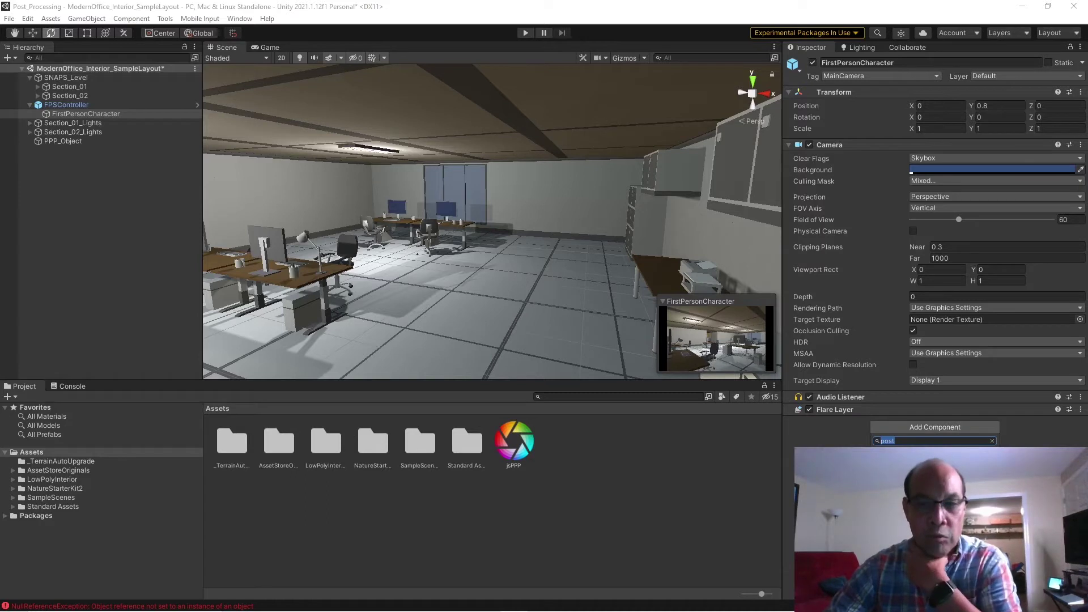
{"action": "key", "text": "Return"}
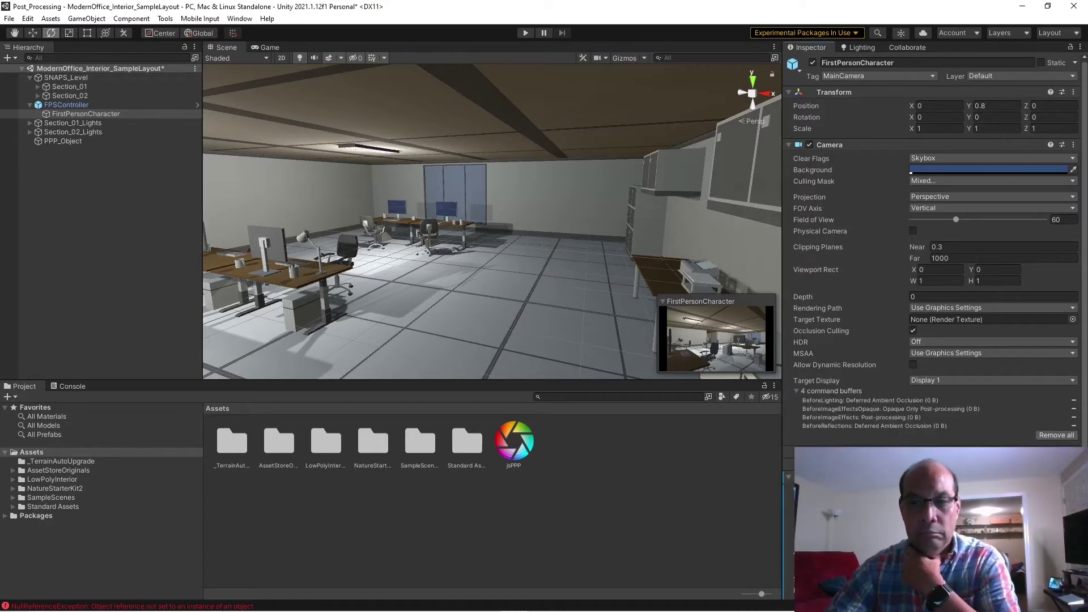
{"action": "scroll", "coordinate": [935, 227], "scroll_direction": "down", "scroll_amount": 2}
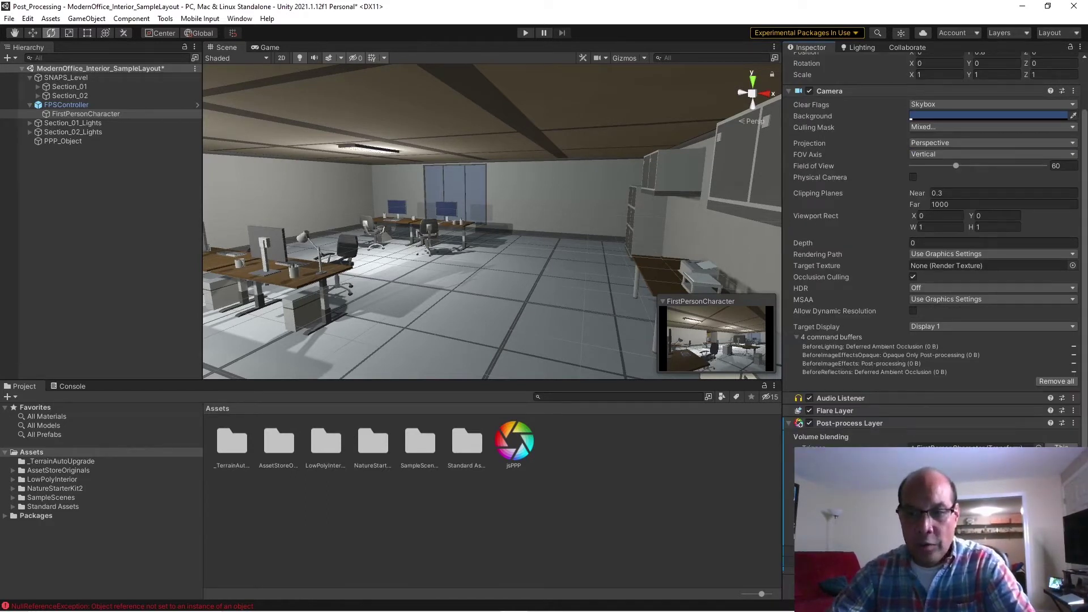
{"action": "scroll", "coordinate": [955, 218], "scroll_direction": "up", "scroll_amount": 2}
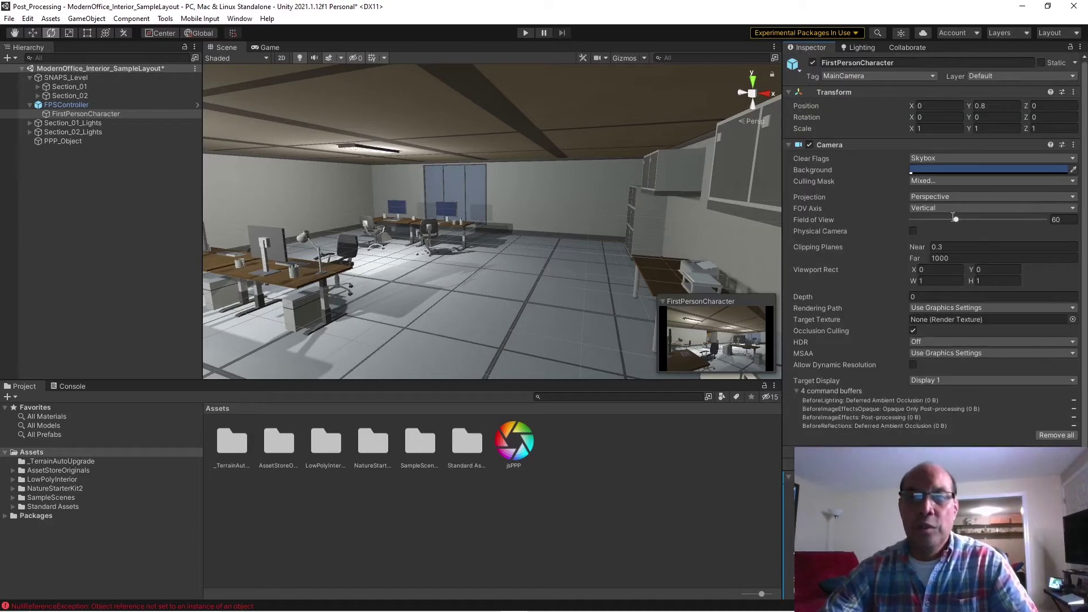
Create a new layer named PostProcessing in User Layer 3.
{"action": "left_click", "coordinate": [1017, 34]}
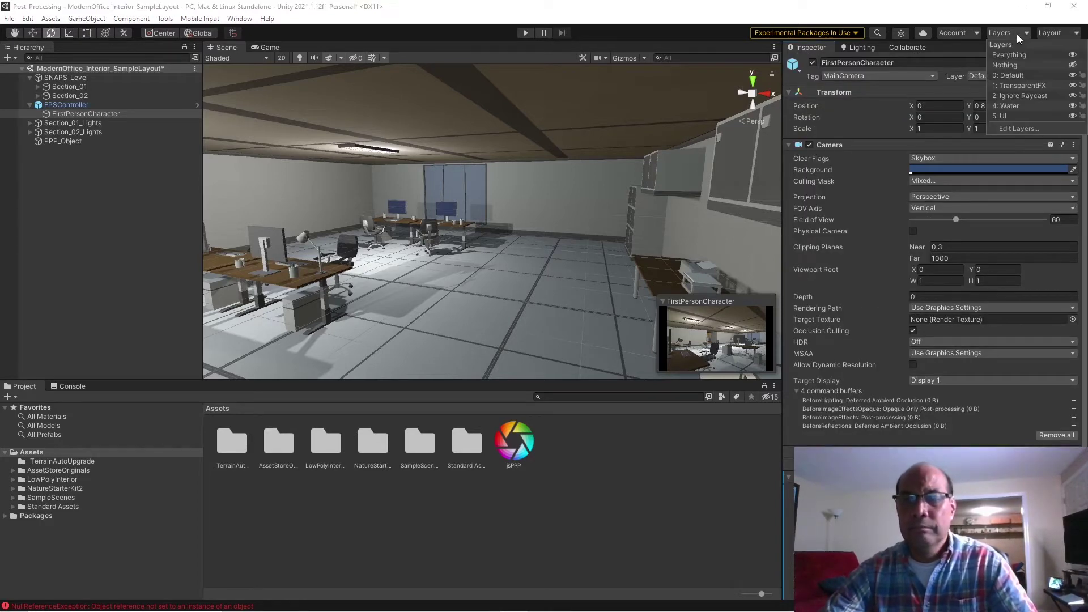
{"action": "left_click", "coordinate": [1007, 128]}
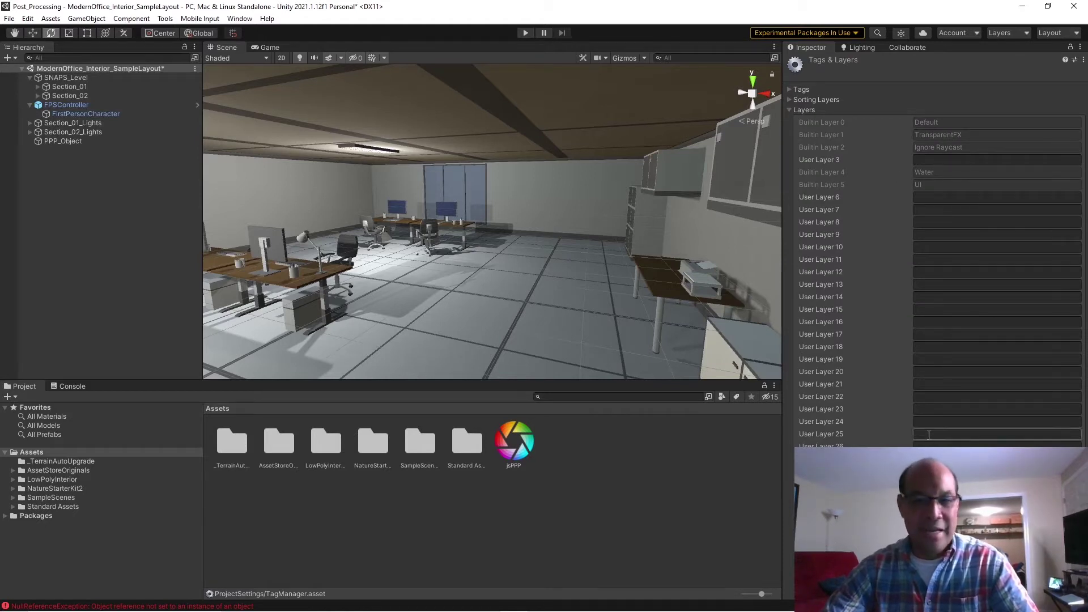
{"action": "left_click", "coordinate": [935, 164]}
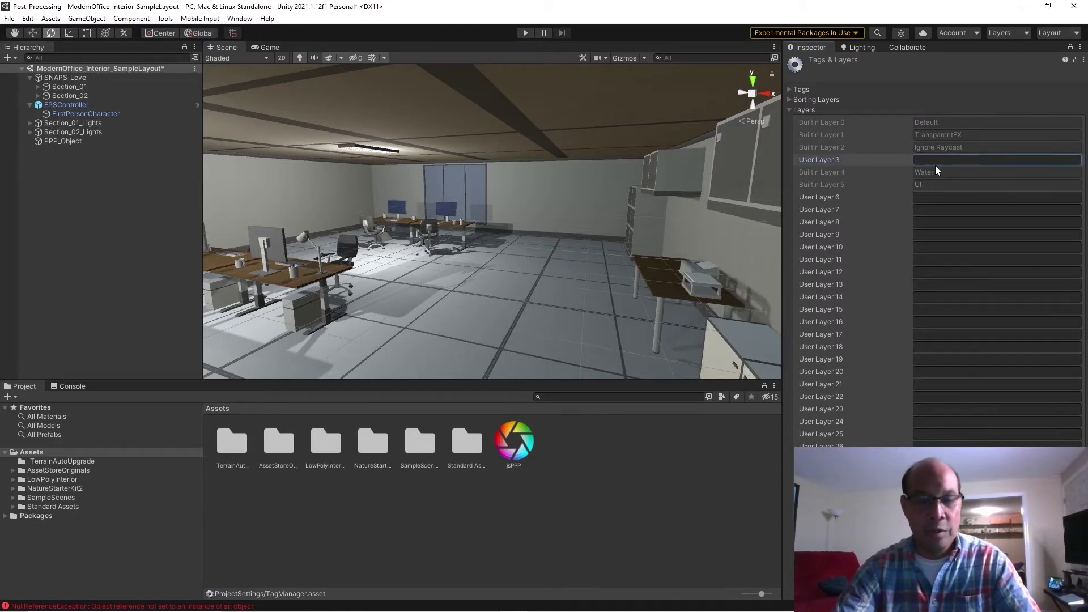
{"action": "type", "text": "PostProcessing"}
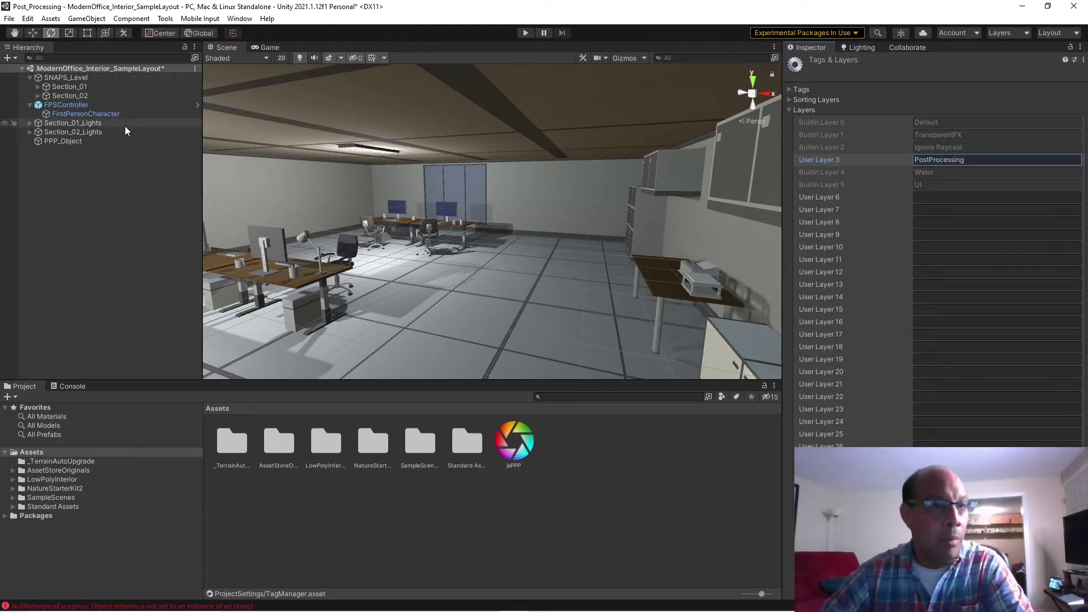
Assign both FirstPersonCharacter and PPP_Object to the PostProcessing layer.
{"action": "left_click", "coordinate": [97, 114]}
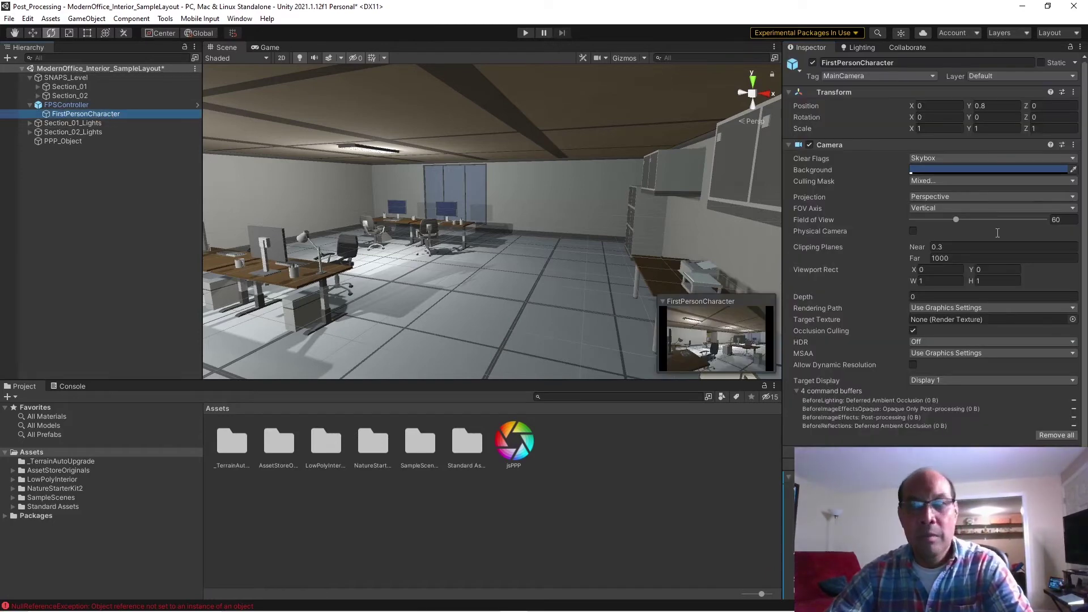
{"action": "left_click", "coordinate": [999, 78]}
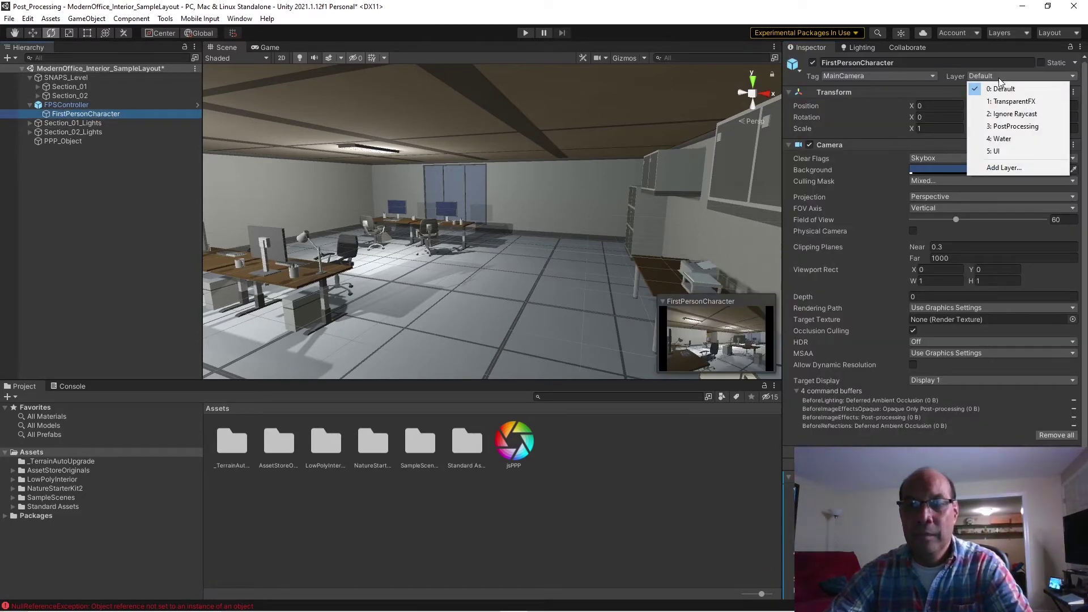
{"action": "left_click", "coordinate": [1019, 127]}
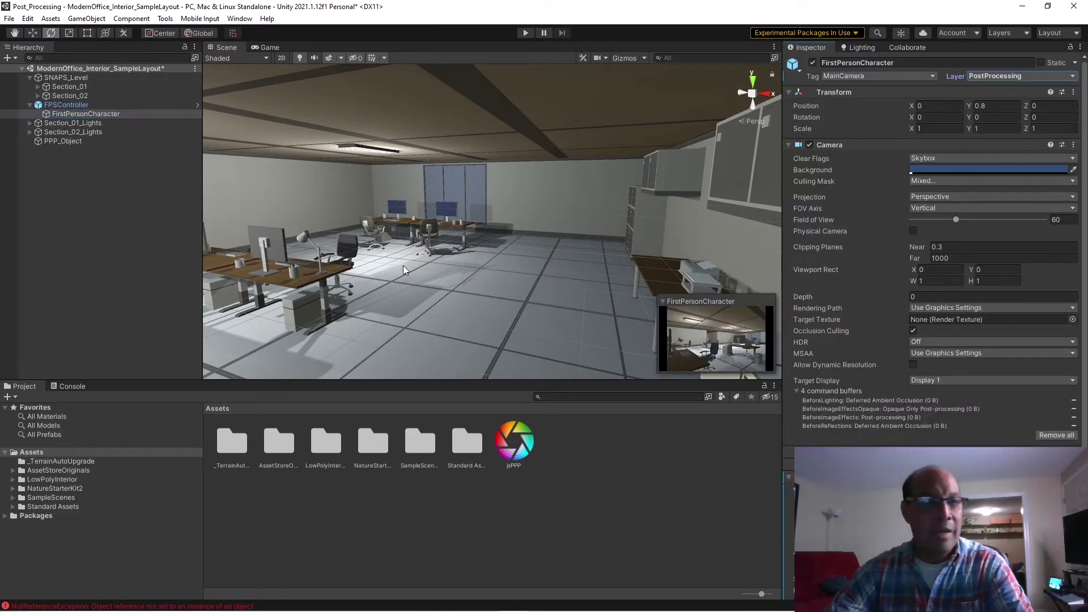
{"action": "left_click", "coordinate": [59, 140]}
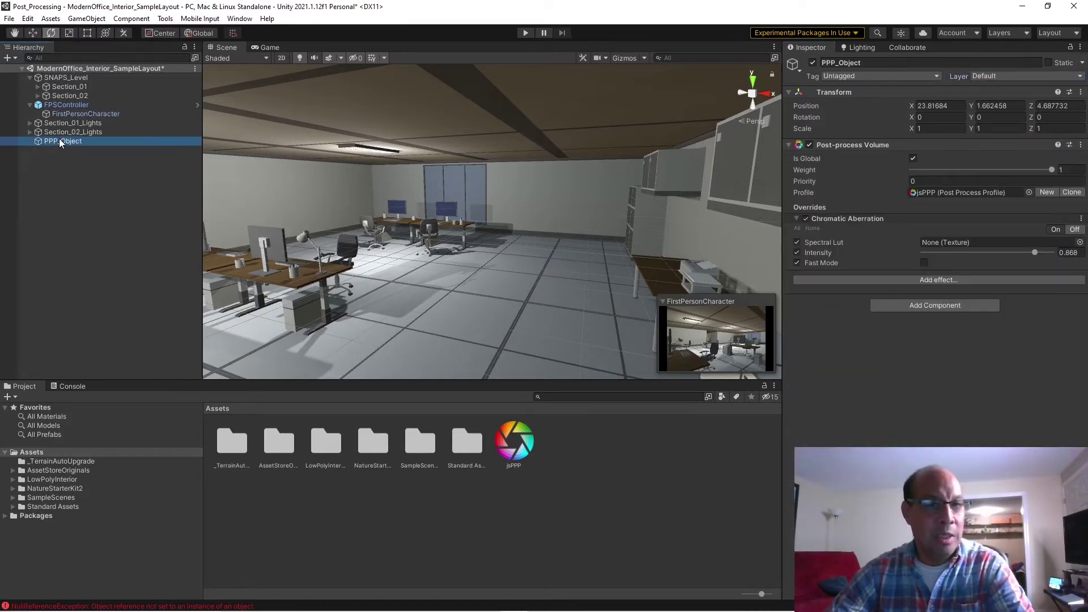
{"action": "left_click", "coordinate": [1008, 76]}
{"action": "left_click", "coordinate": [1014, 126]}
Set the Volume Layer of FirstPersonCharacter's Post-process Layer to PostProcessing.
{"action": "left_click", "coordinate": [85, 114]}
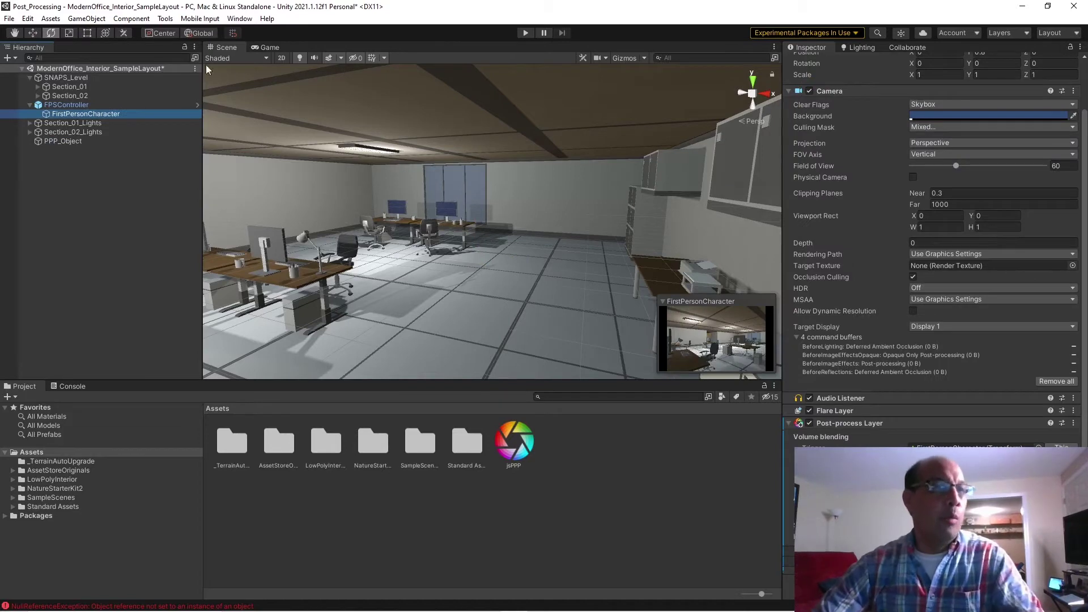
{"action": "left_click", "coordinate": [71, 105]}
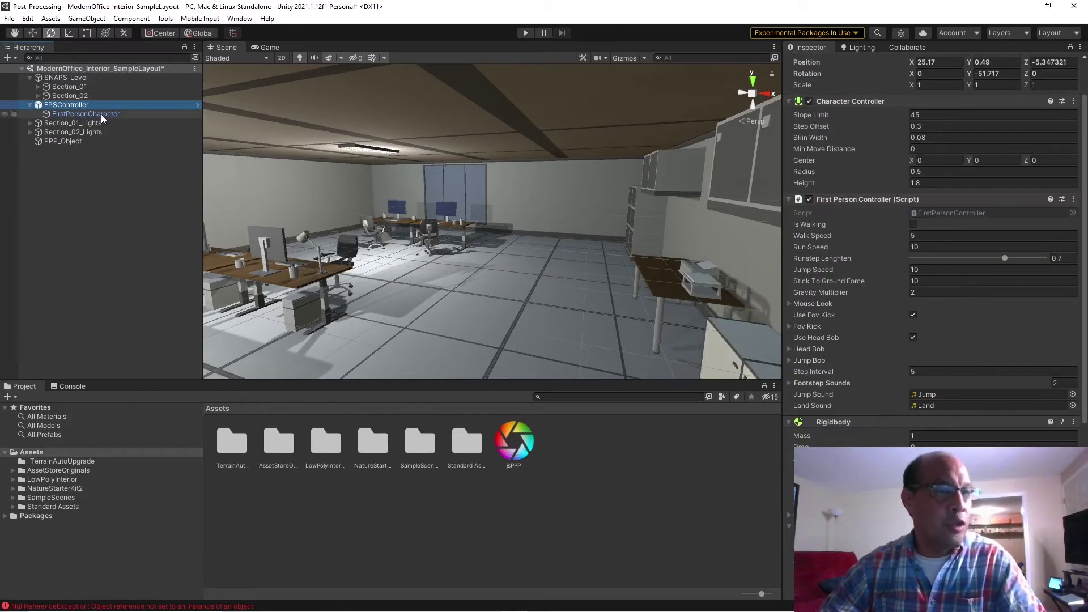
{"action": "left_click", "coordinate": [100, 114]}
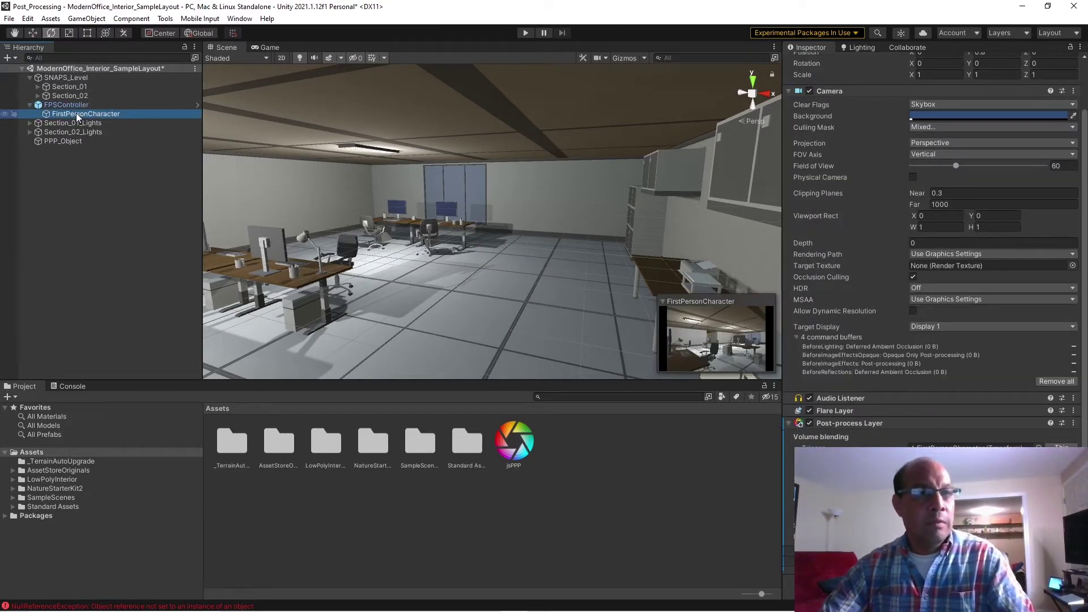
{"action": "left_click", "coordinate": [992, 459]}
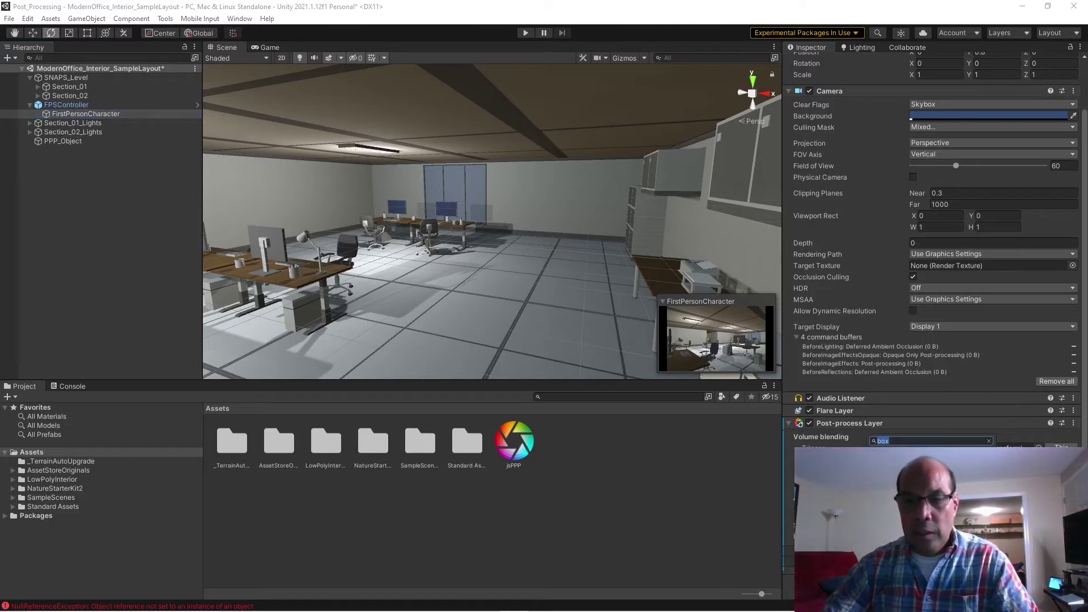
{"action": "key", "text": "Escape"}
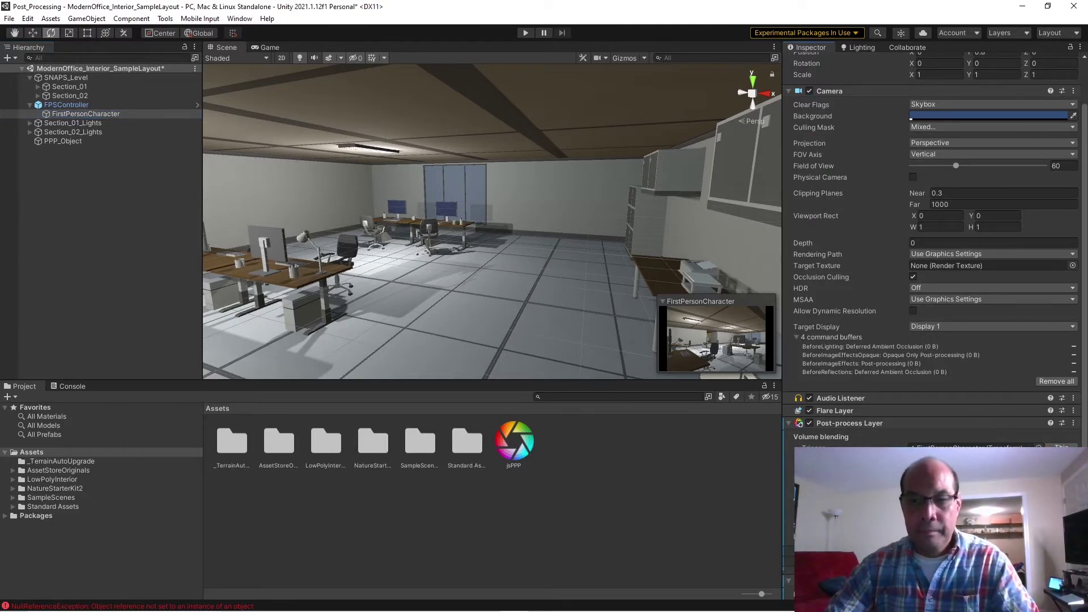
{"action": "scroll", "coordinate": [935, 238], "scroll_direction": "down", "scroll_amount": 3}
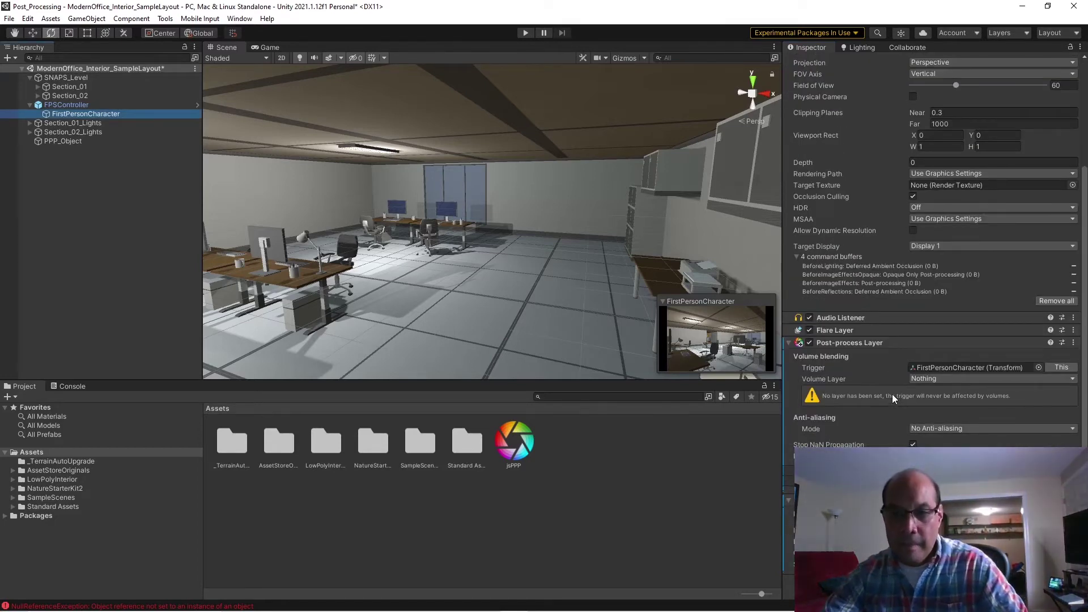
{"action": "left_click", "coordinate": [943, 377]}
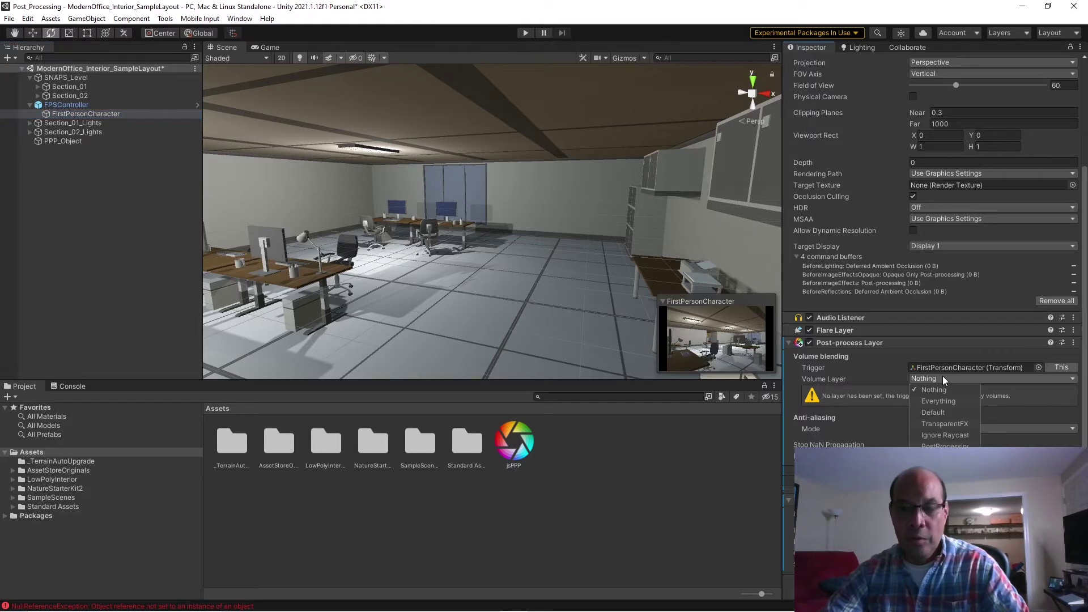
{"action": "left_click", "coordinate": [944, 448]}
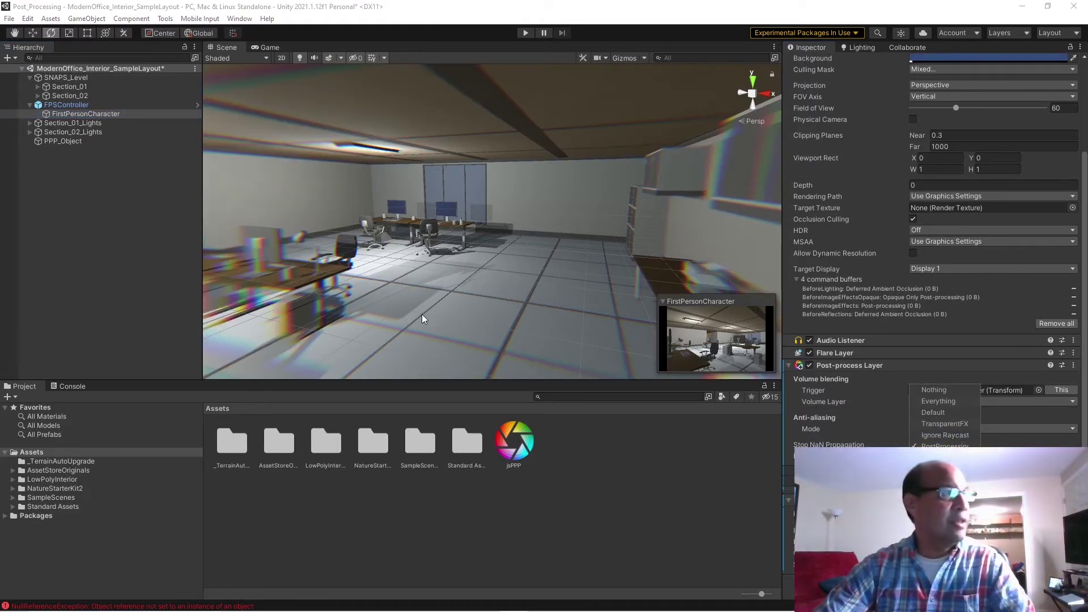
Play the scene, walk through the office rooms to examine the chromatic aberration, and stop playback.
{"action": "left_click", "coordinate": [526, 32]}
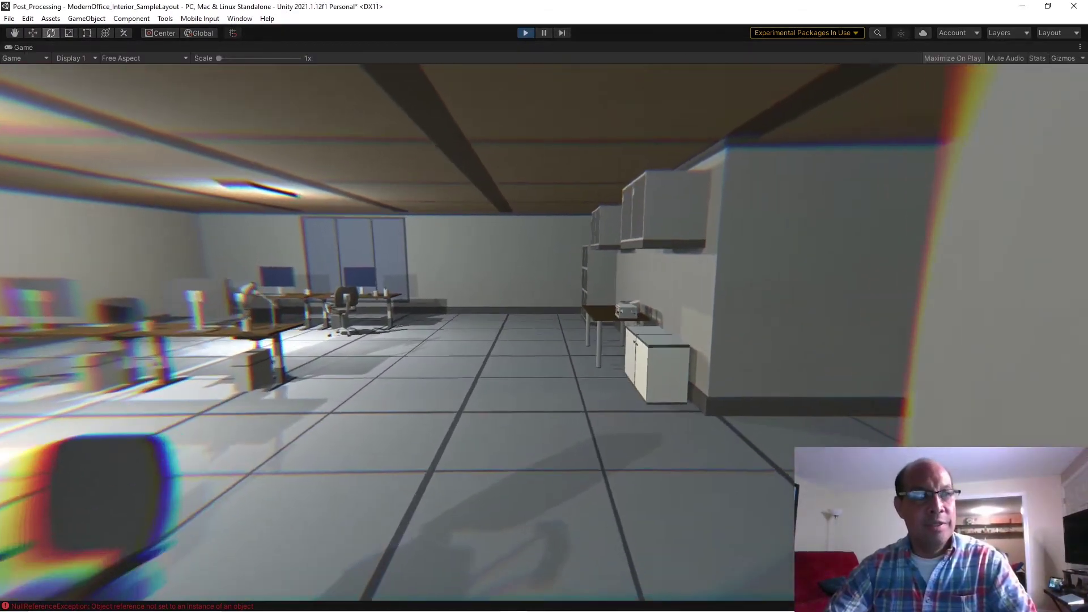
{"action": "key", "text": "w"}
{"action": "key", "text": "w"}
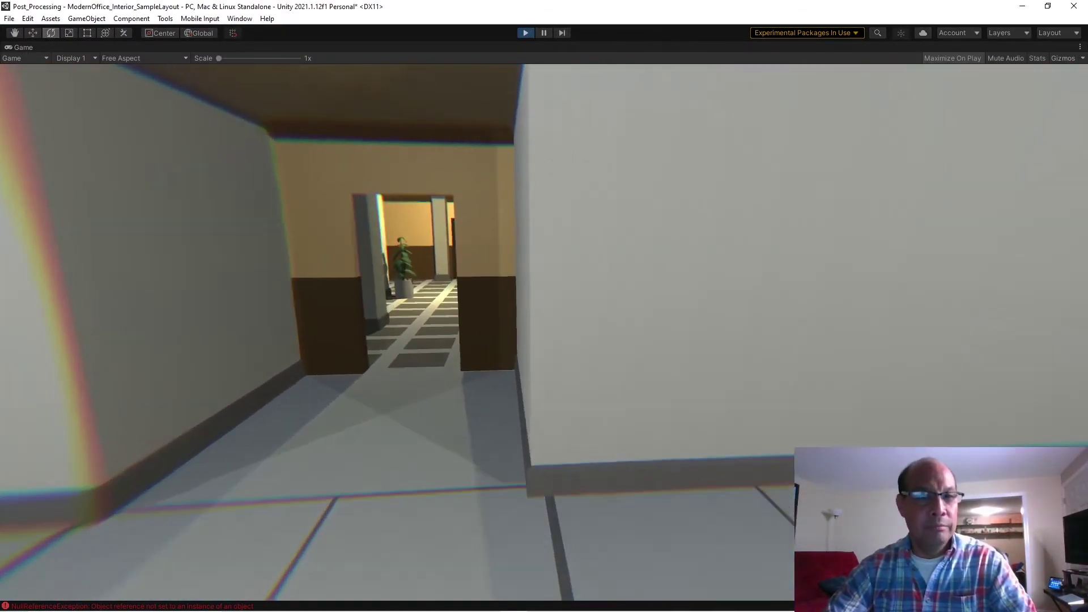
{"action": "key", "text": "w"}
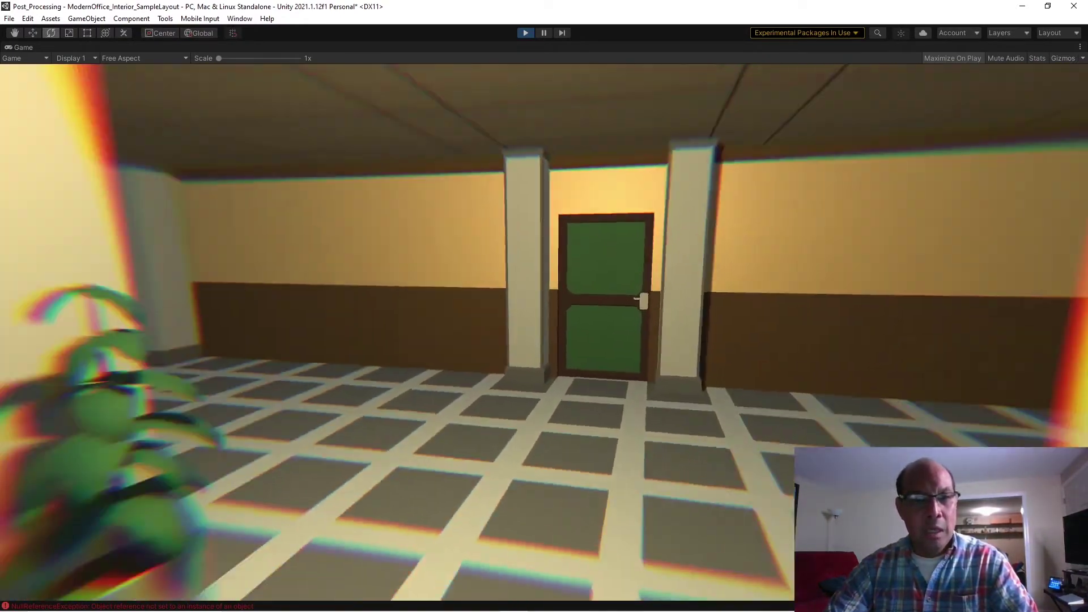
{"action": "key", "text": "w"}
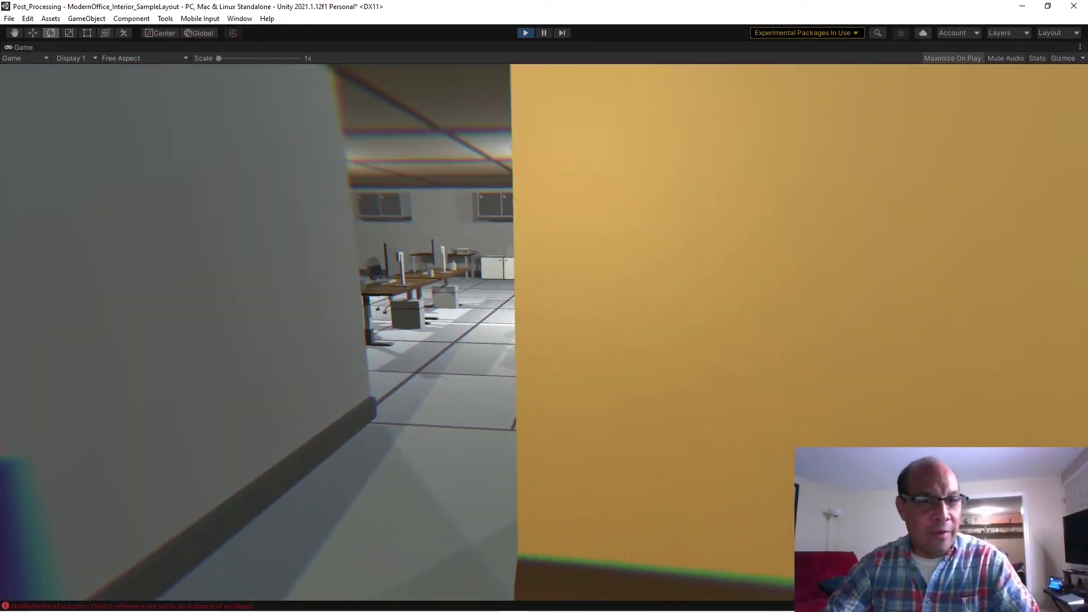
{"action": "key", "text": "w"}
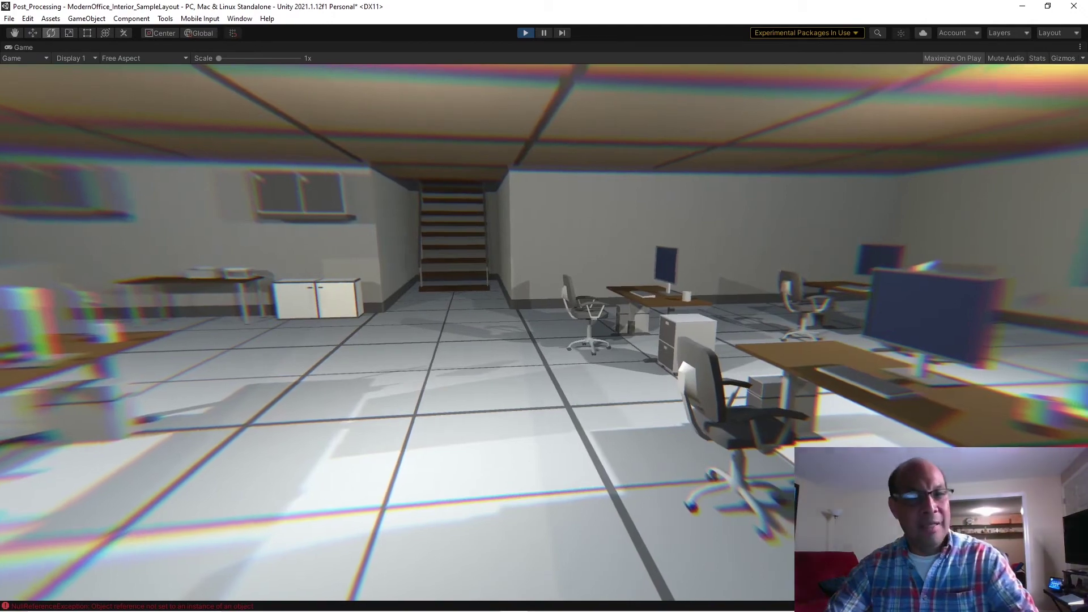
{"action": "key", "text": "Escape"}
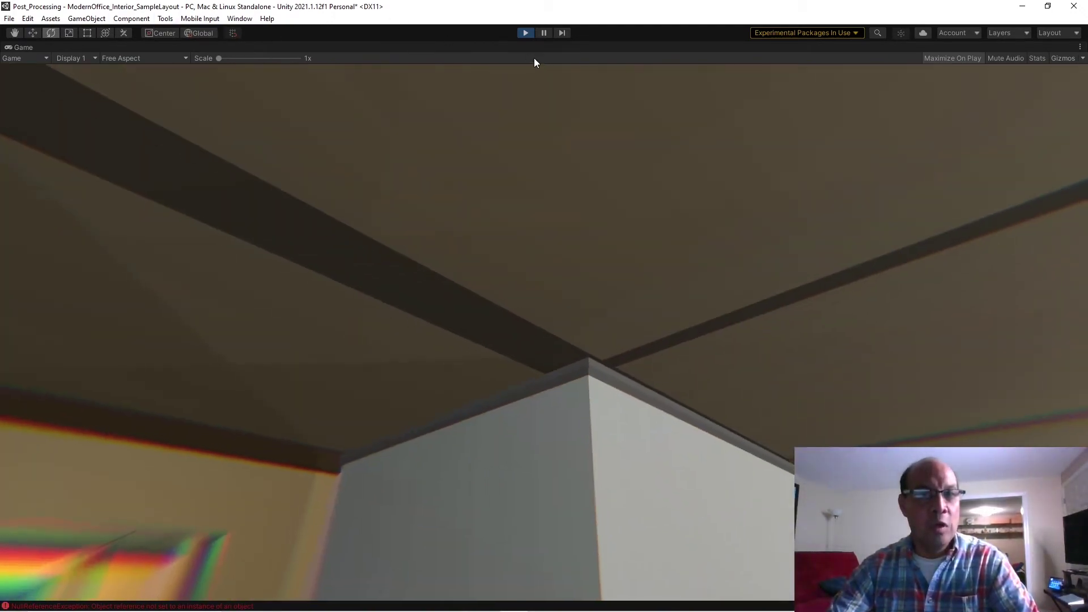
{"action": "left_click", "coordinate": [525, 32]}
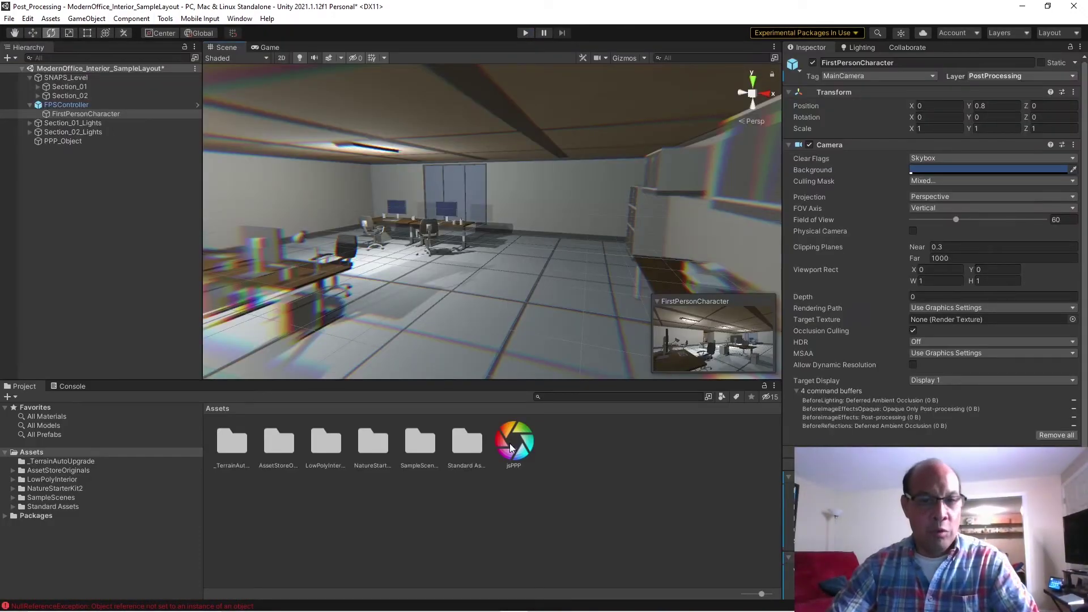
Raise the Chromatic Aberration Intensity to 1 in the jsPPP profile and add a Vignette effect to it.
{"action": "left_click", "coordinate": [524, 441]}
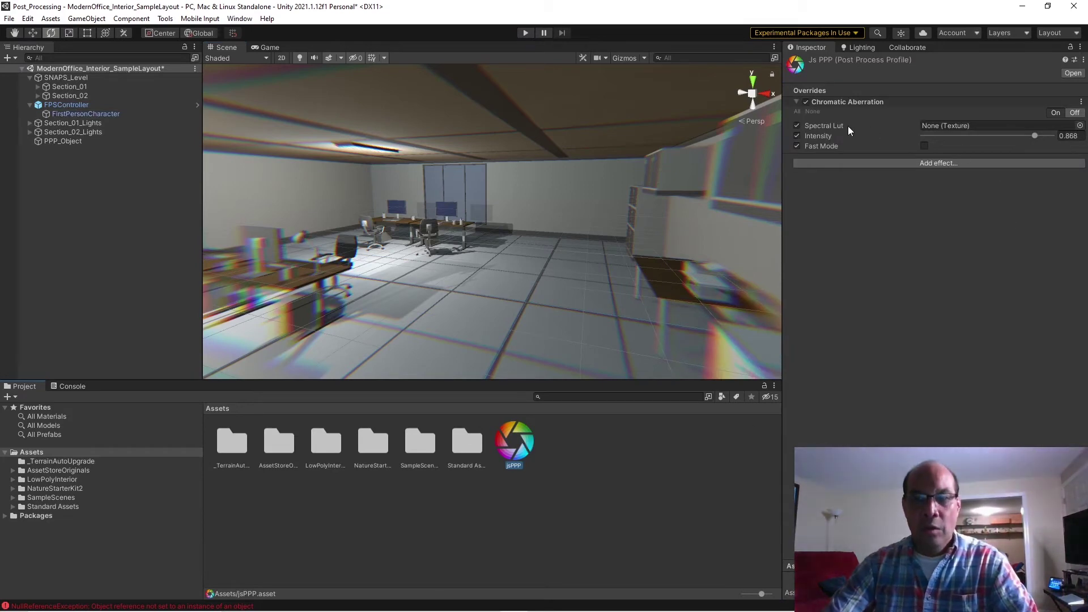
{"action": "left_click_drag", "start_coordinate": [1030, 136], "coordinate": [1060, 137]}
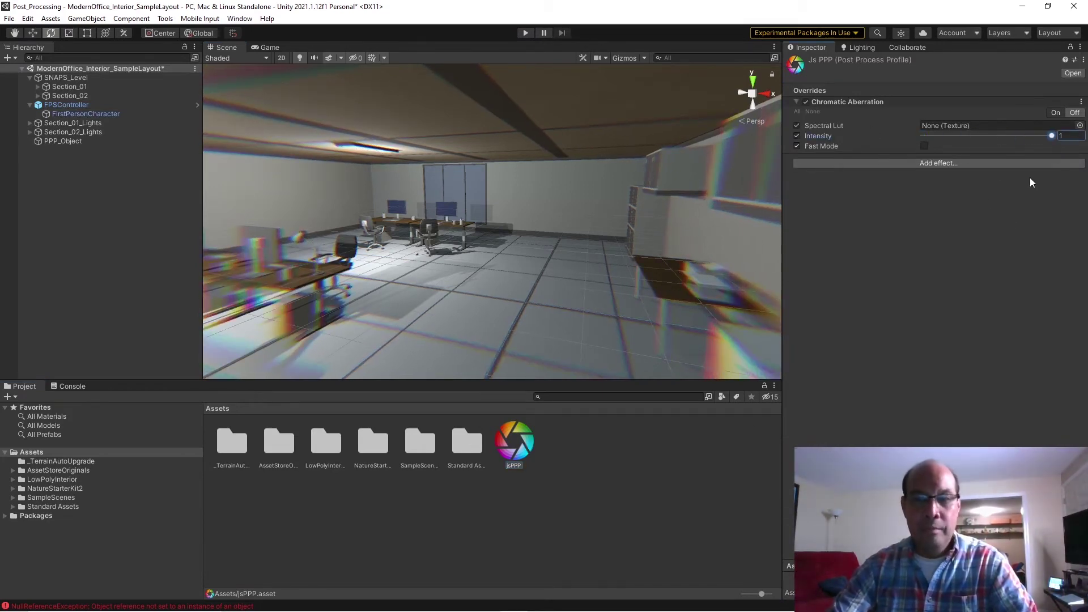
{"action": "left_click", "coordinate": [949, 163]}
{"action": "mouse_move", "coordinate": [975, 169]}
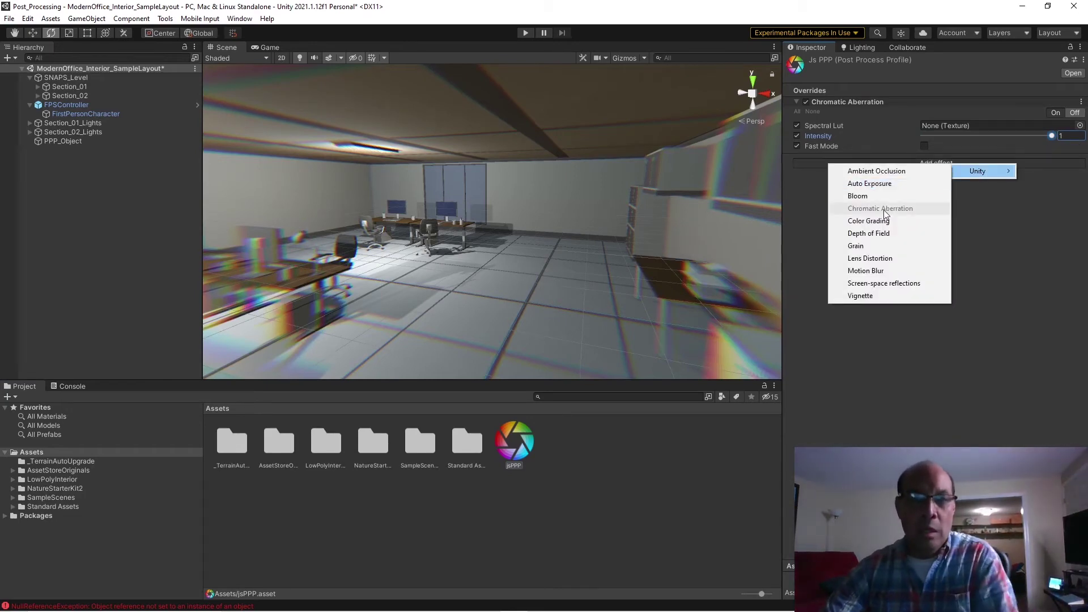
{"action": "left_click", "coordinate": [864, 296]}
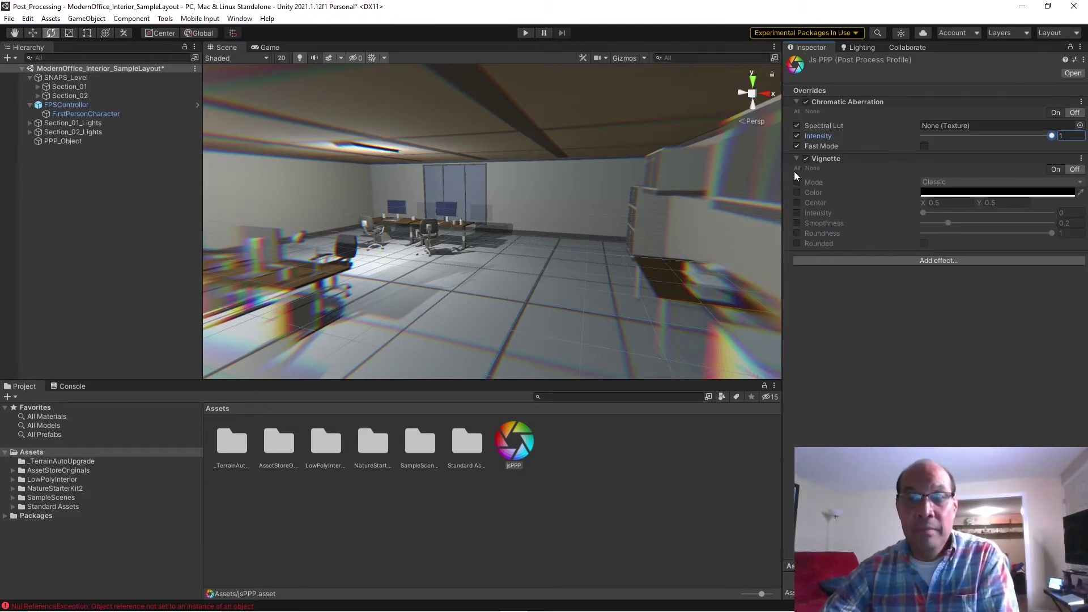
Enable all Vignette overrides and set Intensity to about 0.409, Smoothness to about 0.688 and Roundness to about 0.956.
{"action": "left_click", "coordinate": [797, 169]}
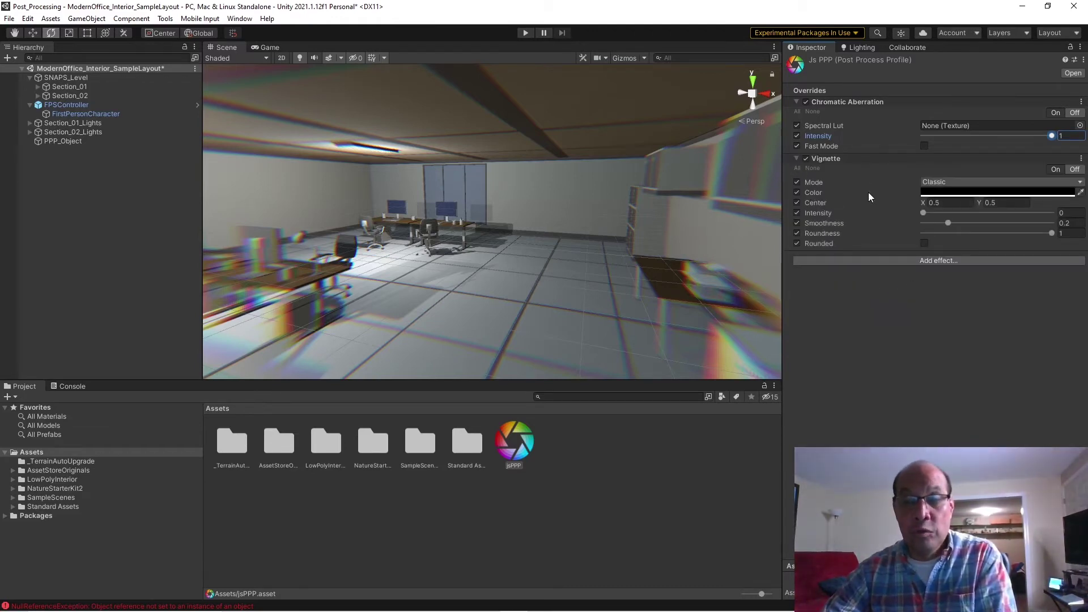
{"action": "left_click_drag", "start_coordinate": [923, 213], "coordinate": [975, 216]}
{"action": "left_click", "coordinate": [972, 223]}
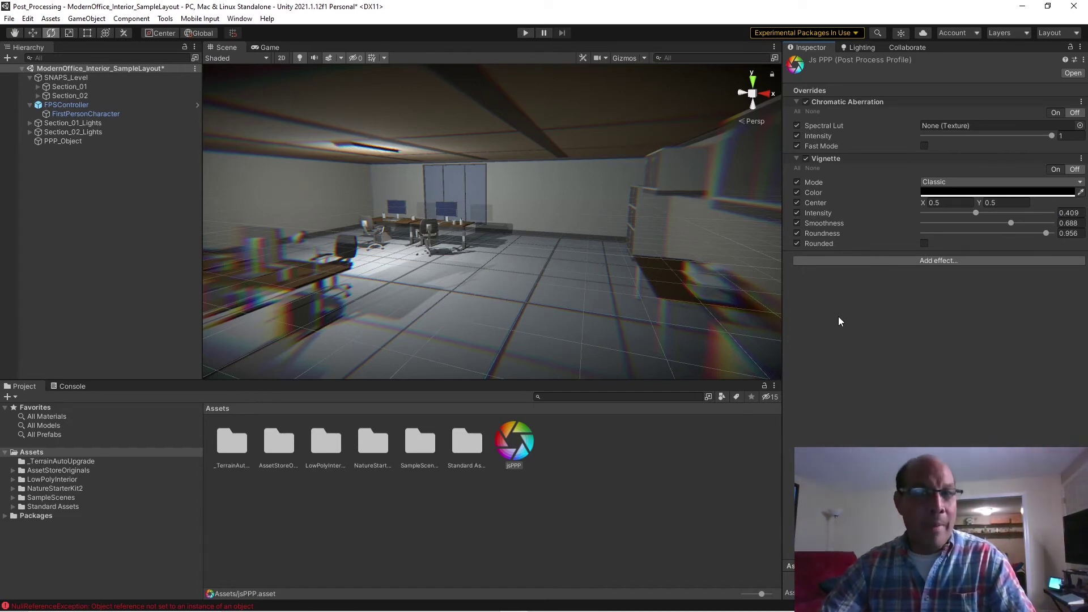
Play the scene and walk through the office rooms, hallway and staircase to examine the combined Vignette and Chromatic Aberration effects.
{"action": "left_click", "coordinate": [77, 114]}
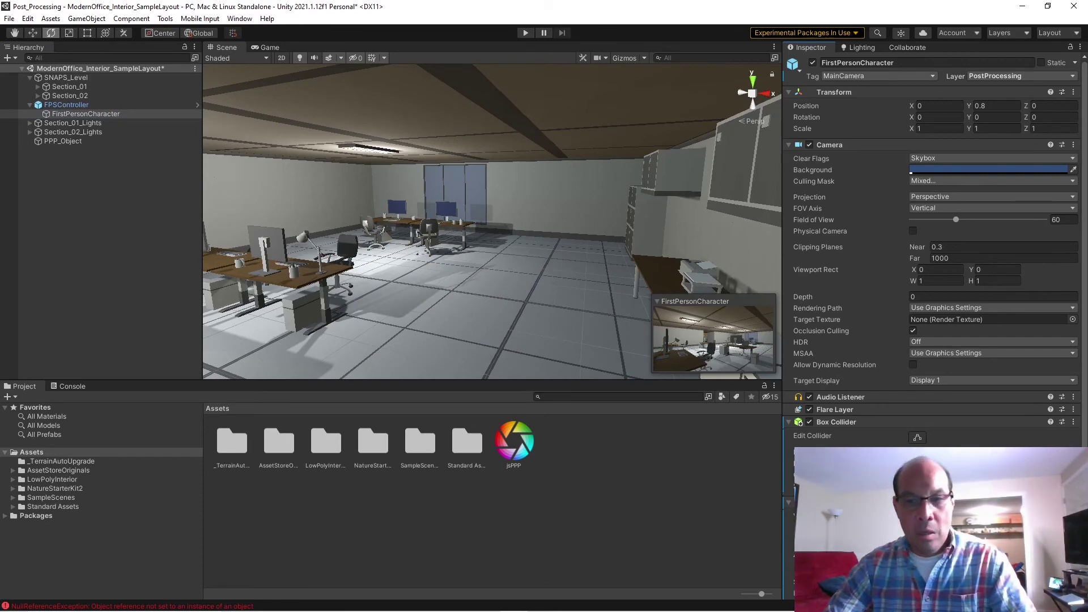
{"action": "left_click", "coordinate": [526, 33]}
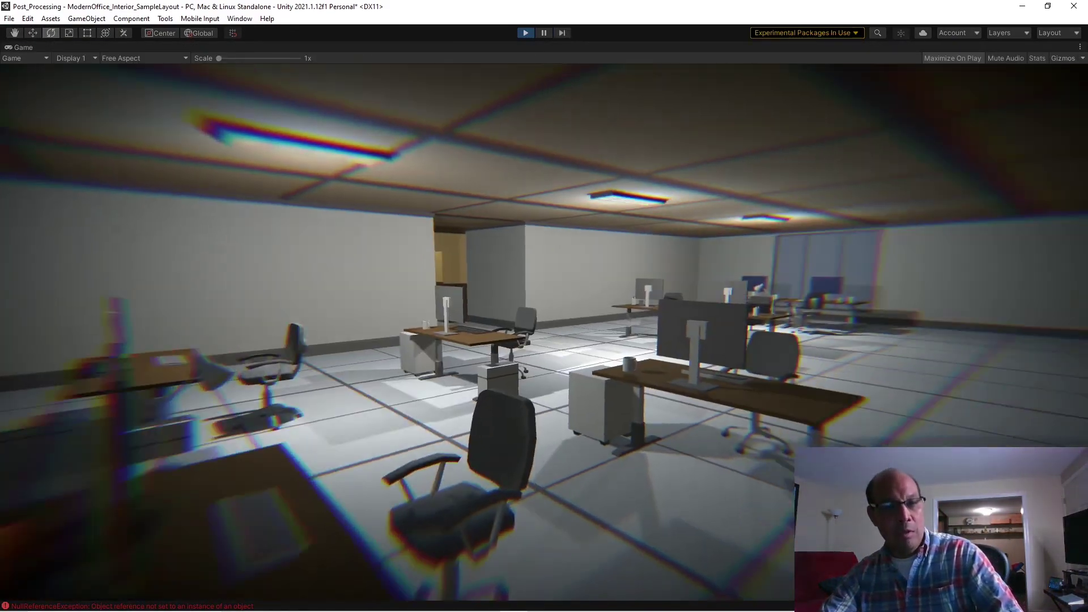
{"action": "key", "text": "w"}
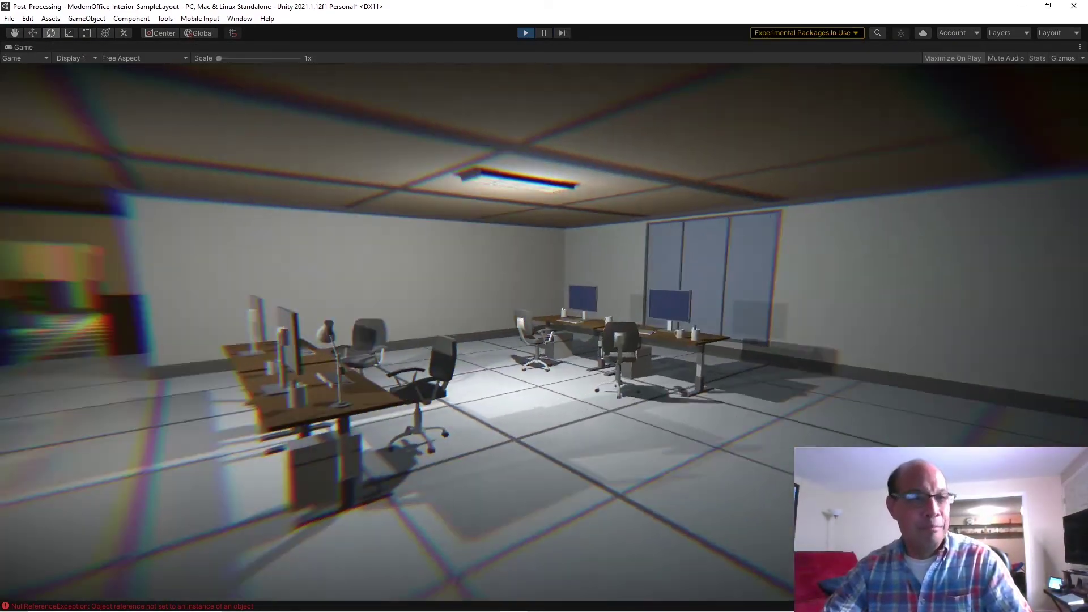
{"action": "key", "text": "w"}
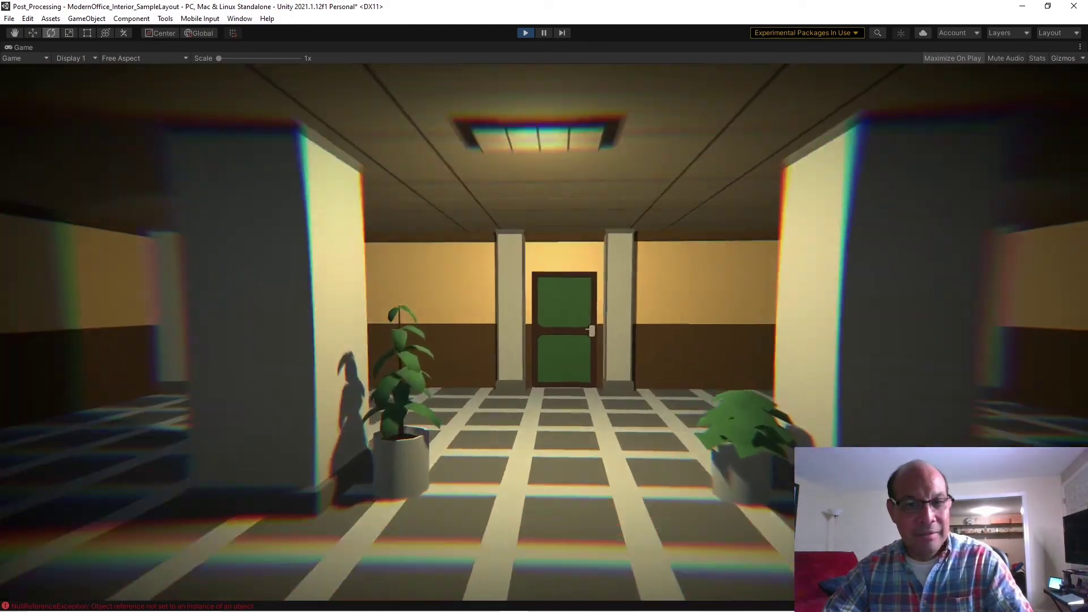
{"action": "key", "text": "w"}
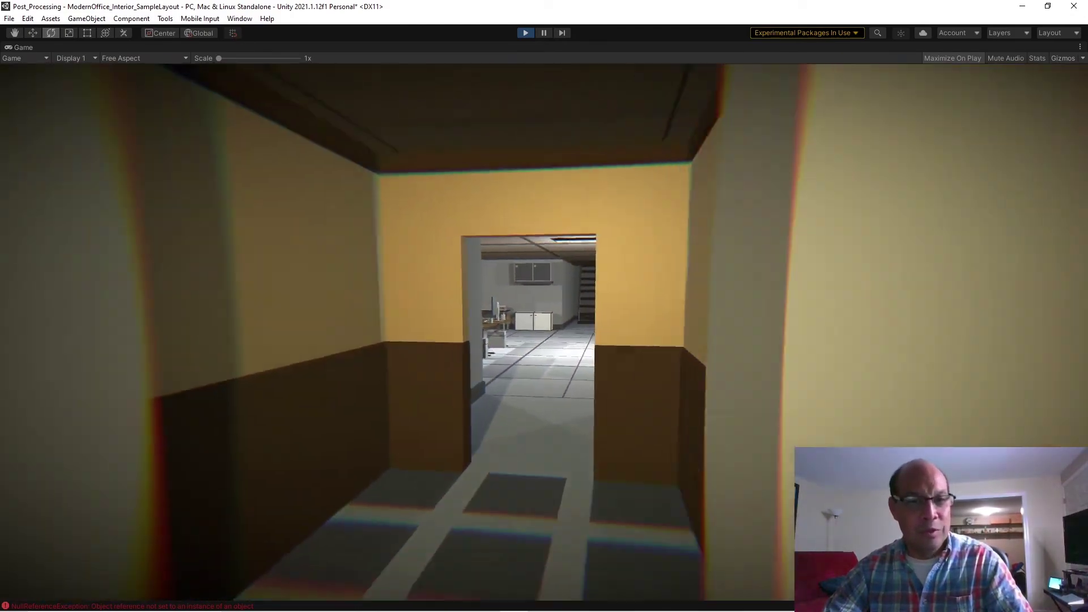
{"action": "key", "text": "w"}
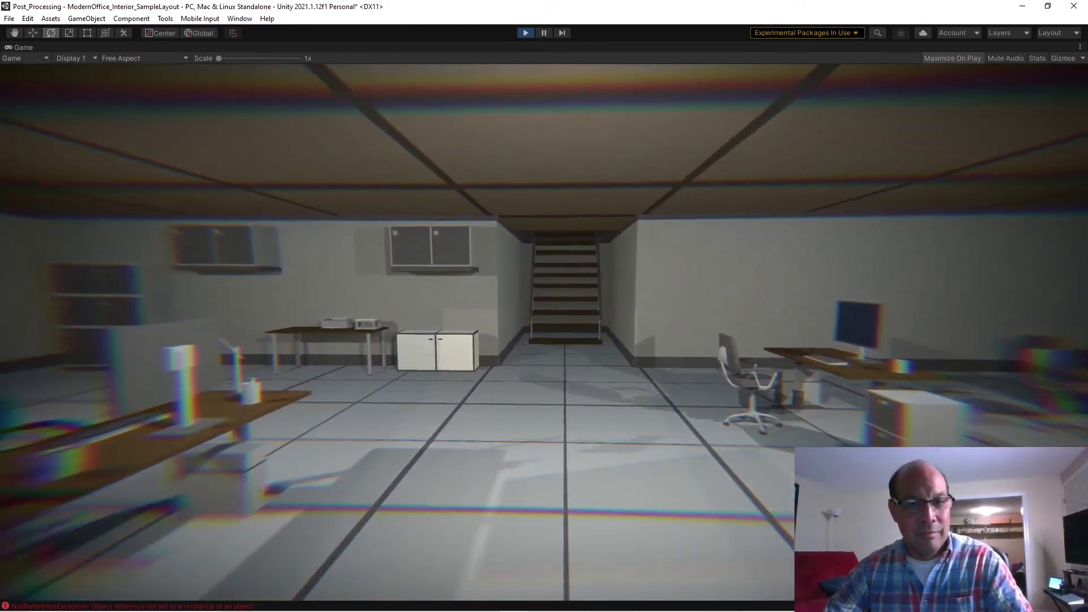
{"action": "key", "text": "w"}
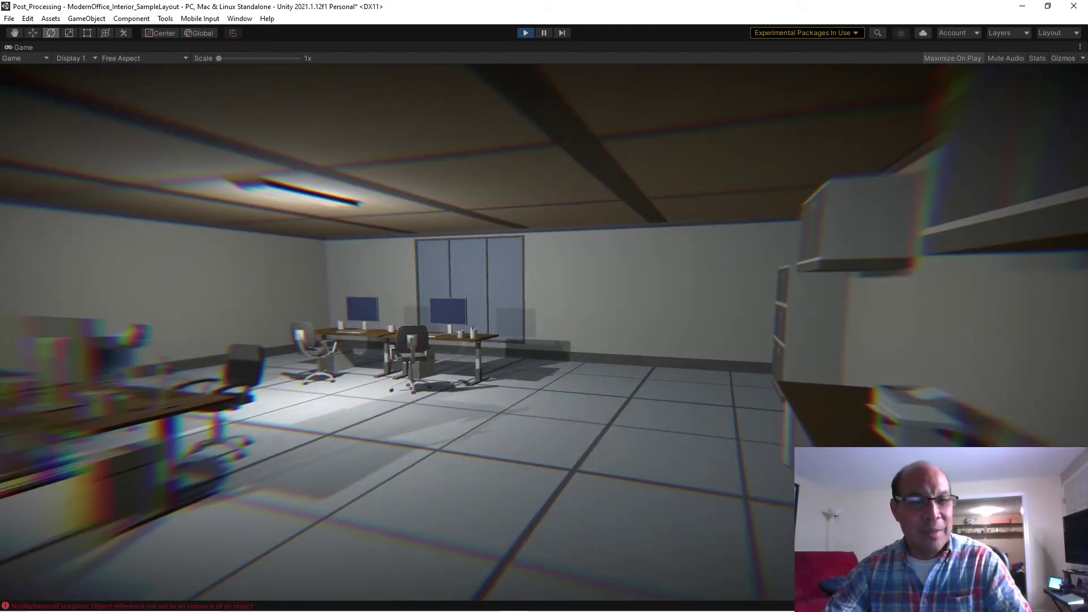
{"action": "key", "text": "w"}
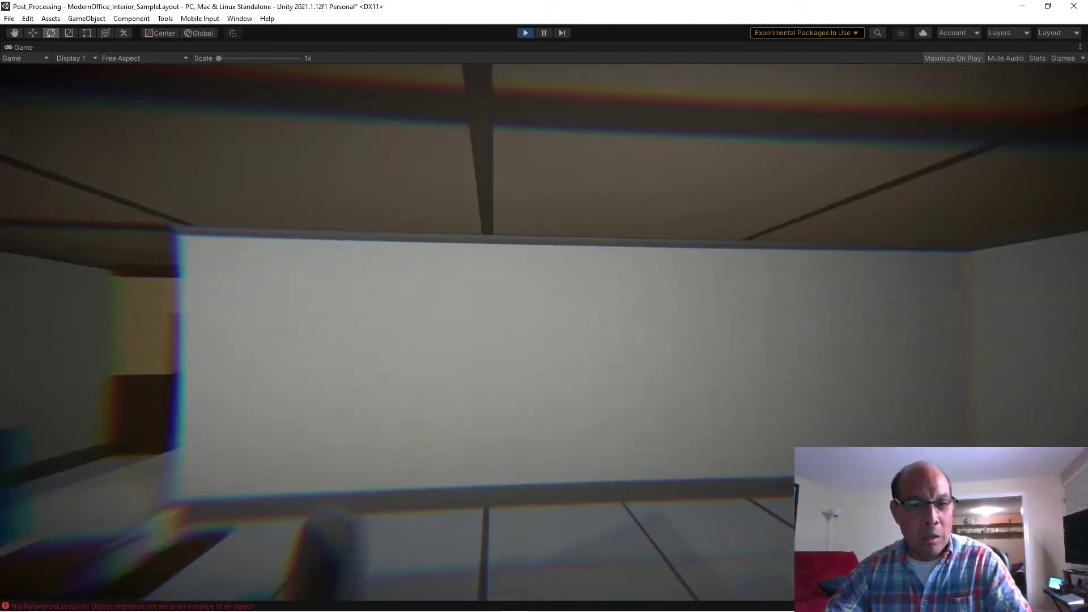
{"action": "key", "text": "w"}
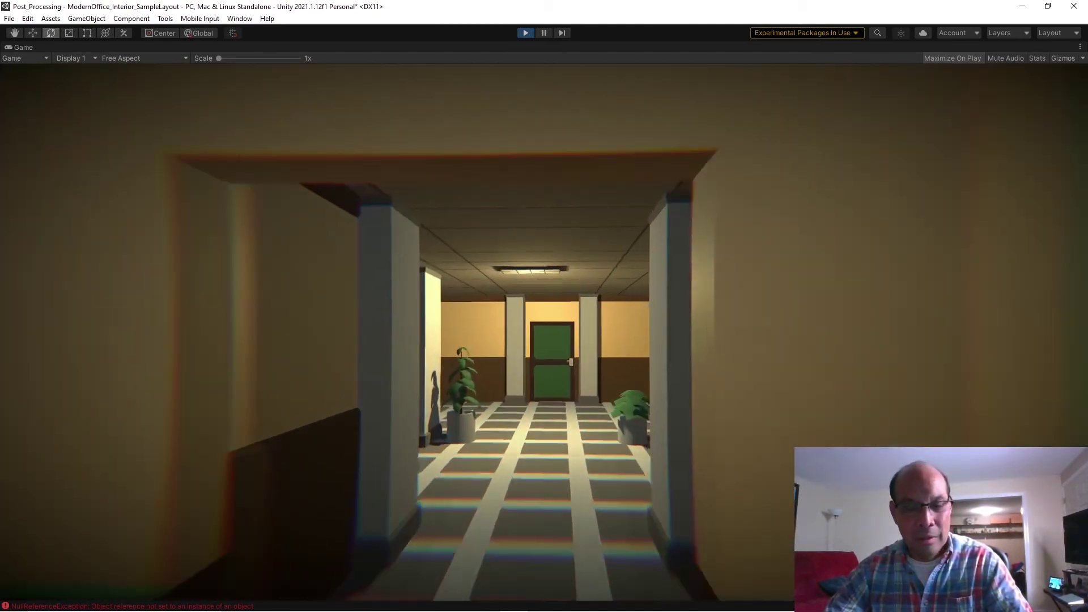
{"action": "key", "text": "w"}
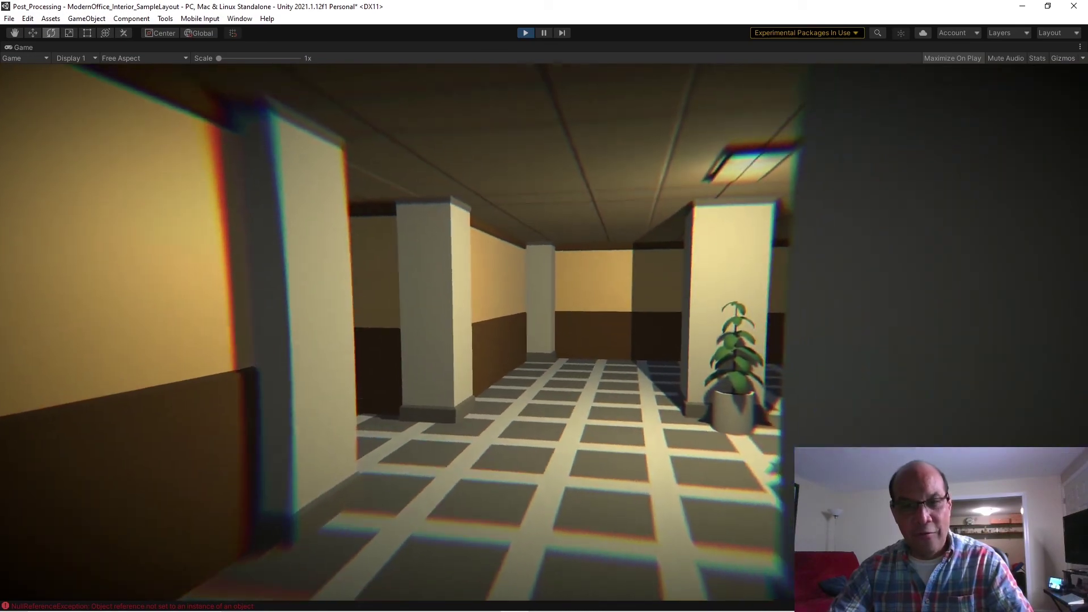
{"action": "key", "text": "w"}
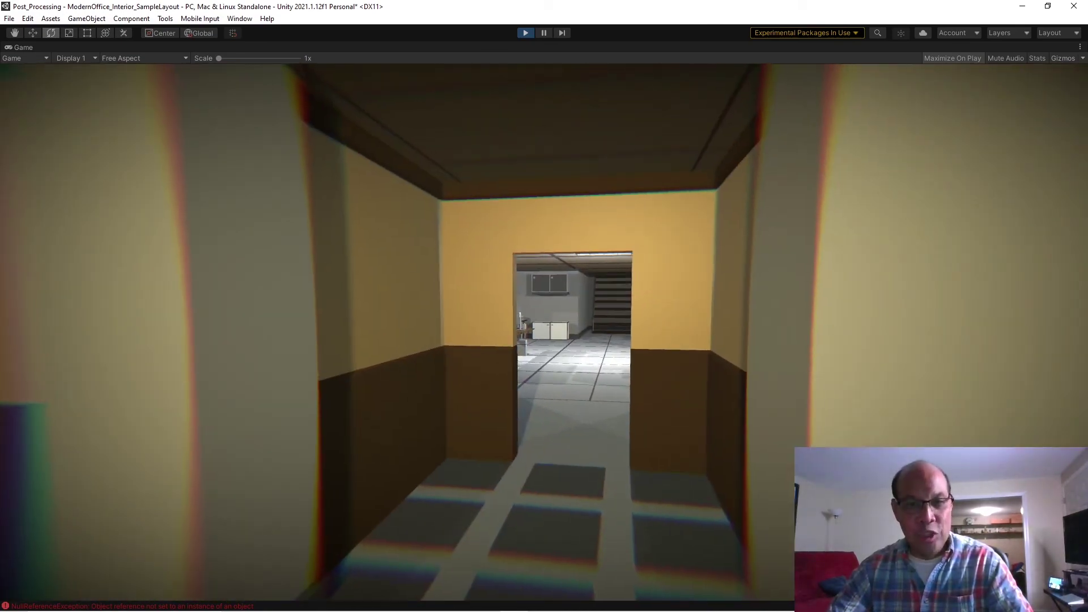
{"action": "key", "text": "w"}
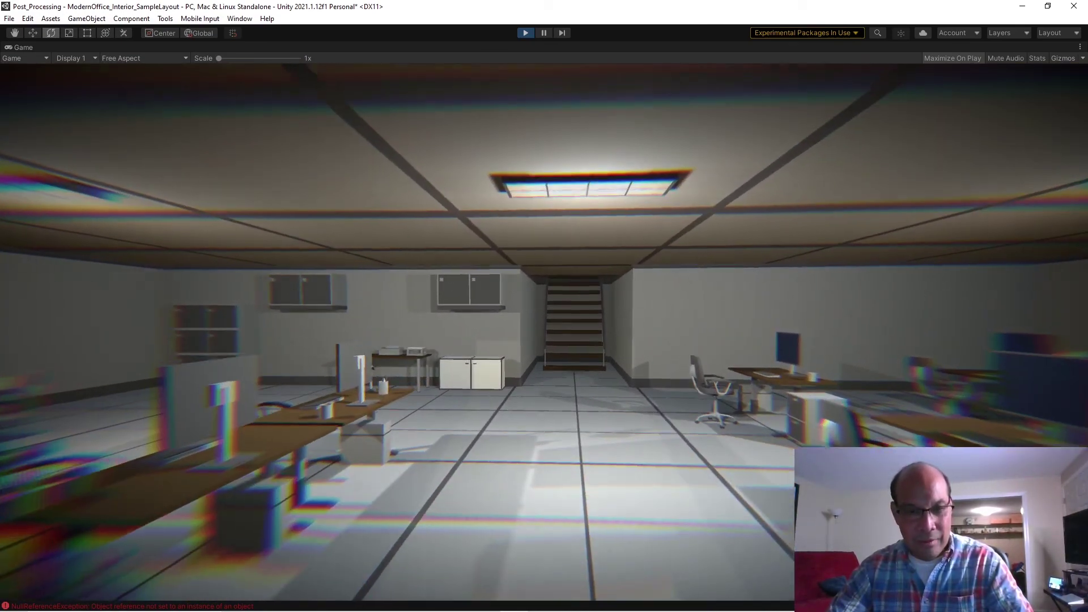
{"action": "key", "text": "w"}
{"action": "key", "text": "w"}
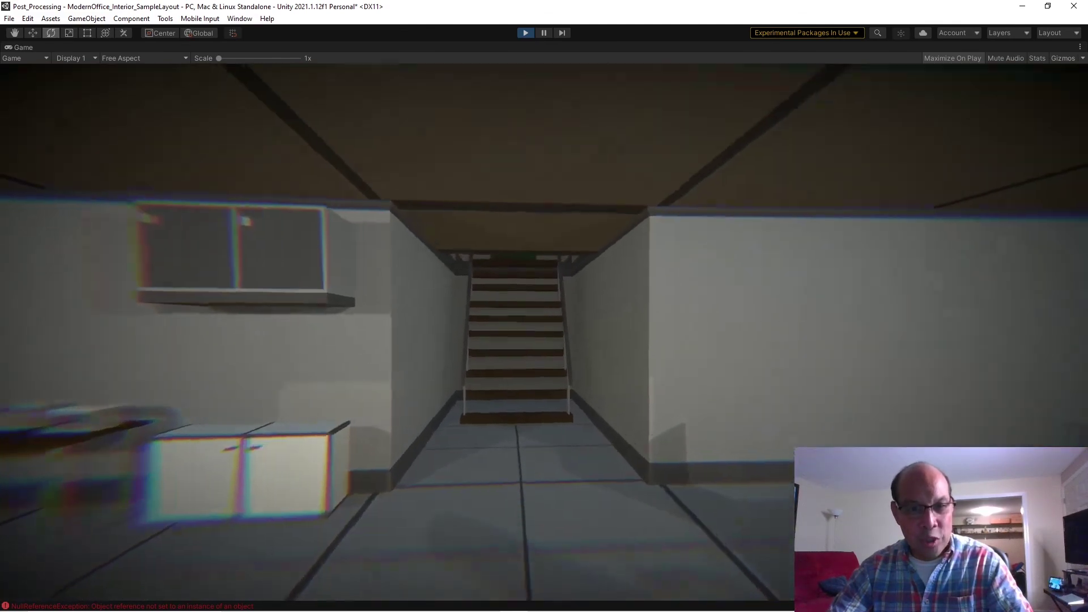
{"action": "key", "text": "w"}
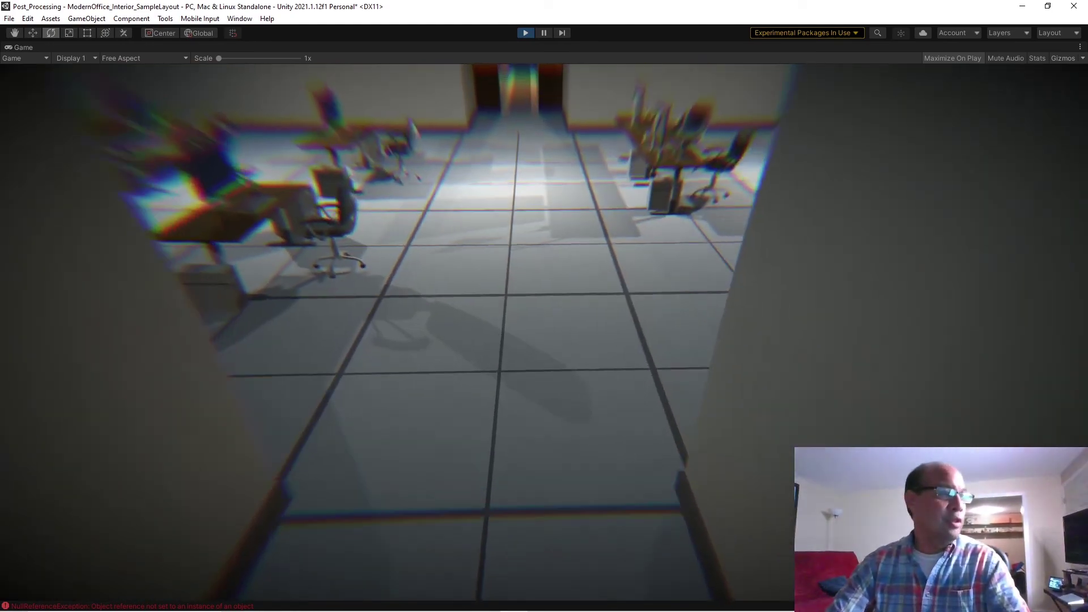
{"action": "key", "text": "w"}
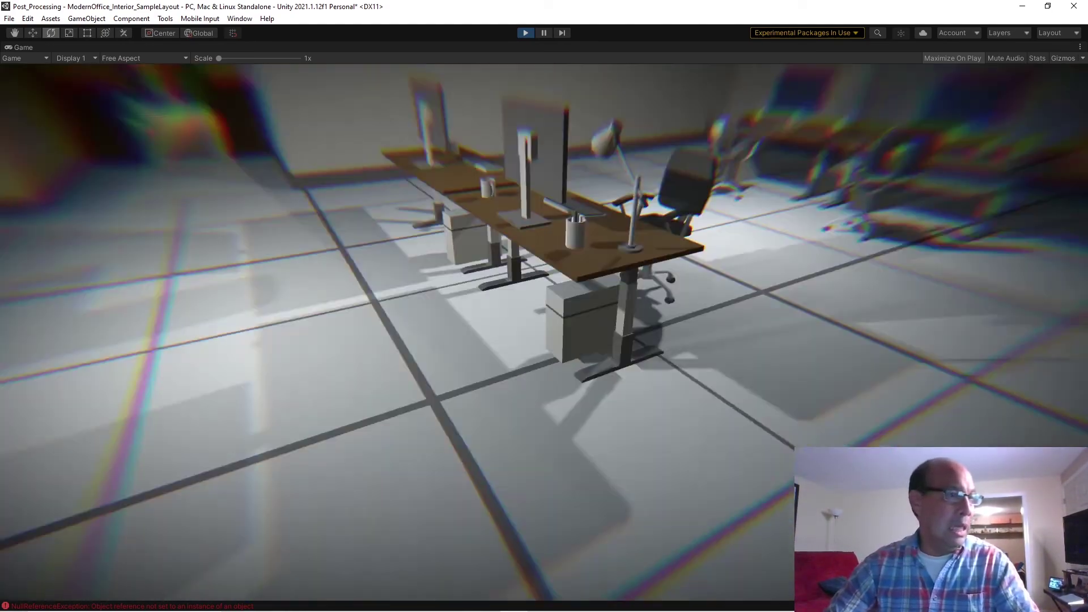